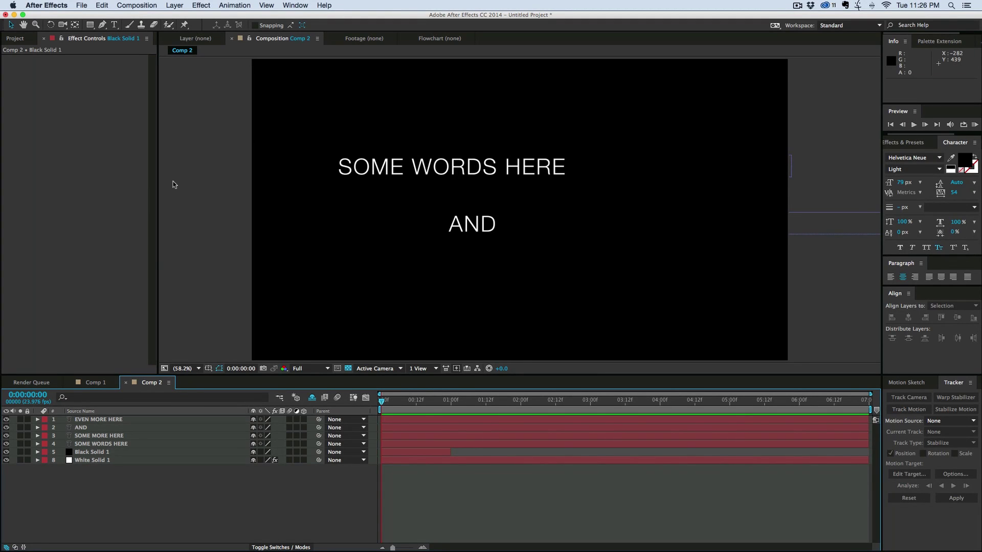
Preview Comp 2's four text lines revealing over the grey gradient
{"action": "key", "text": "space"}
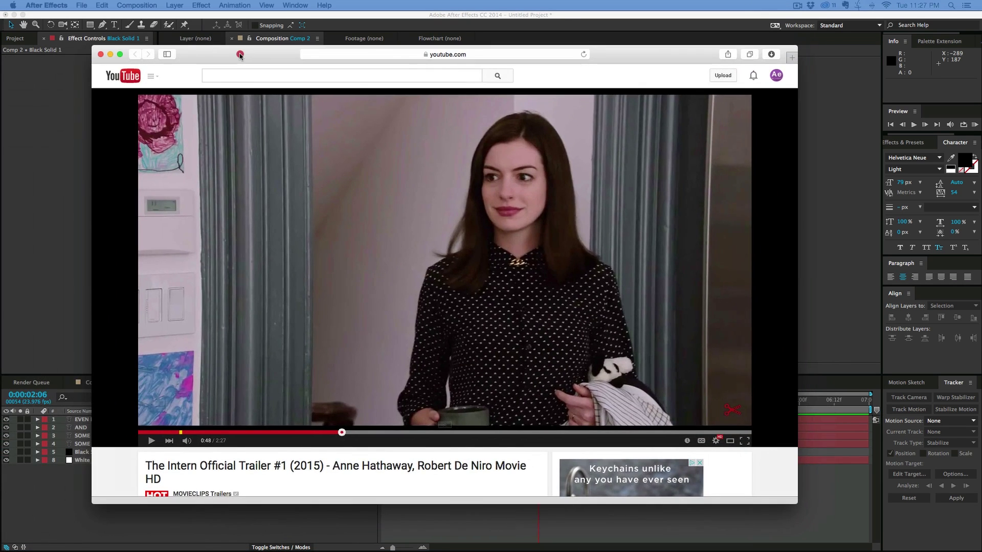
Play the reference trailer on YouTube and pause it on the 0:50 title card
{"action": "left_click", "coordinate": [240, 55]}
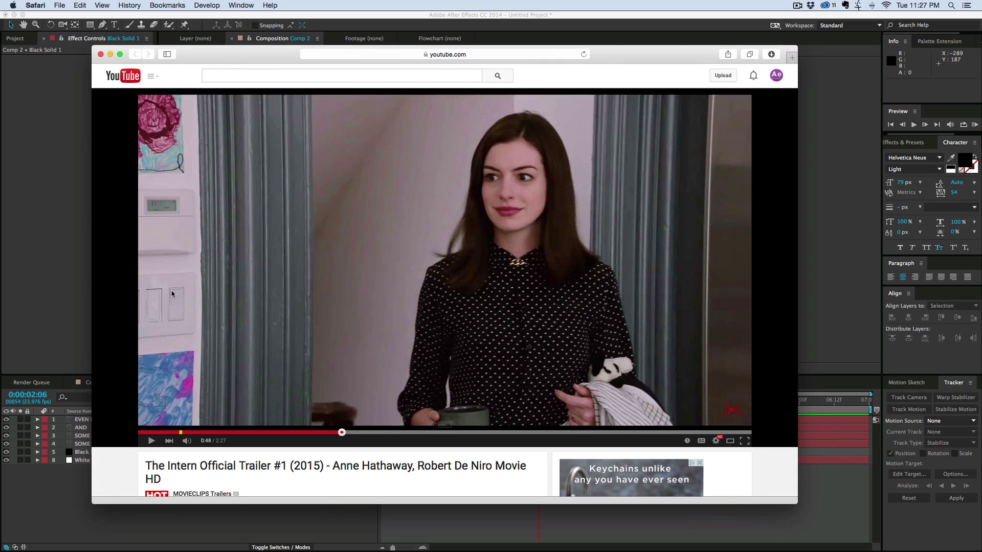
{"action": "left_click", "coordinate": [151, 440]}
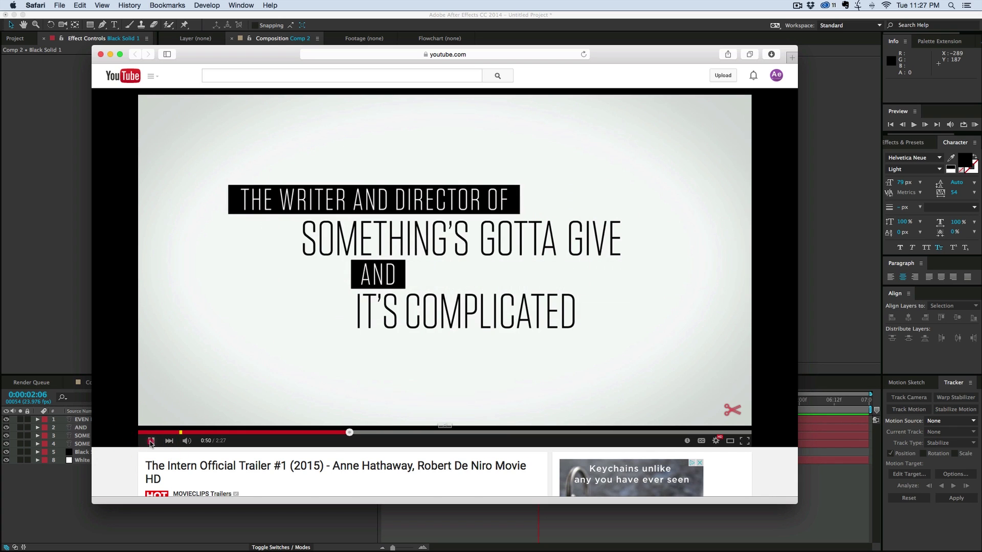
{"action": "left_click", "coordinate": [150, 441]}
Create a new comp named 'text reveal' containing a solid layer named BG
{"action": "key", "text": "super+h"}
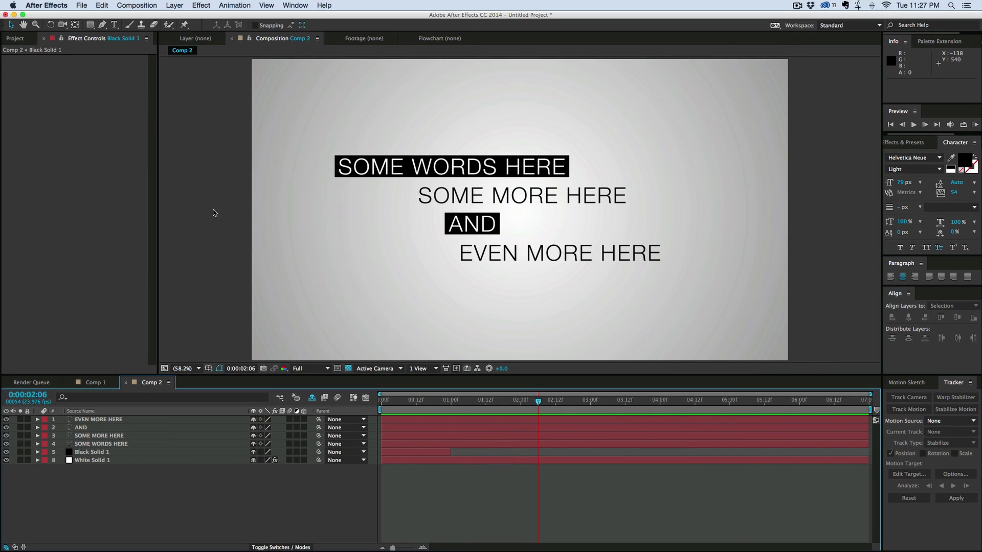
{"action": "key", "text": "super+n"}
{"action": "type", "text": "text reveal"}
{"action": "key", "text": "Return"}
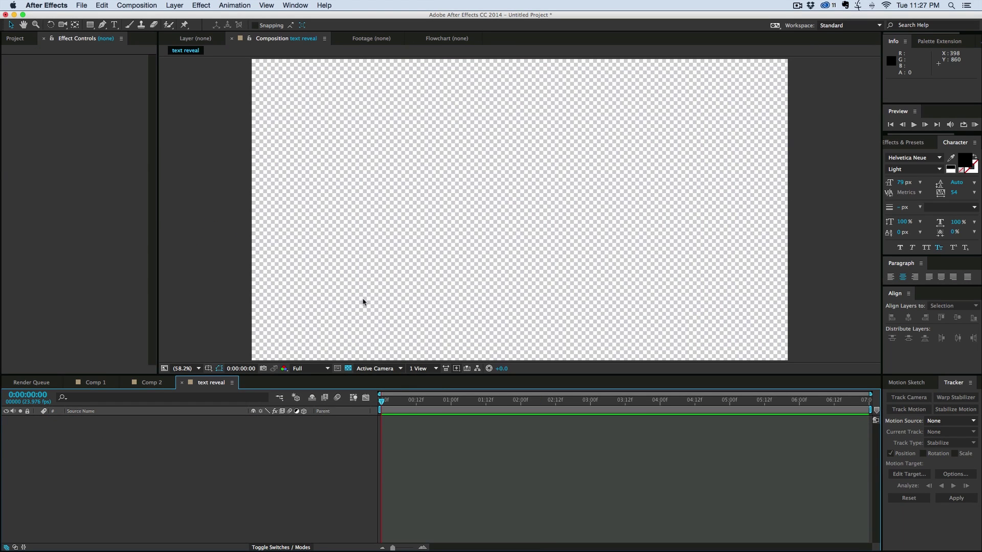
{"action": "key", "text": "super+y"}
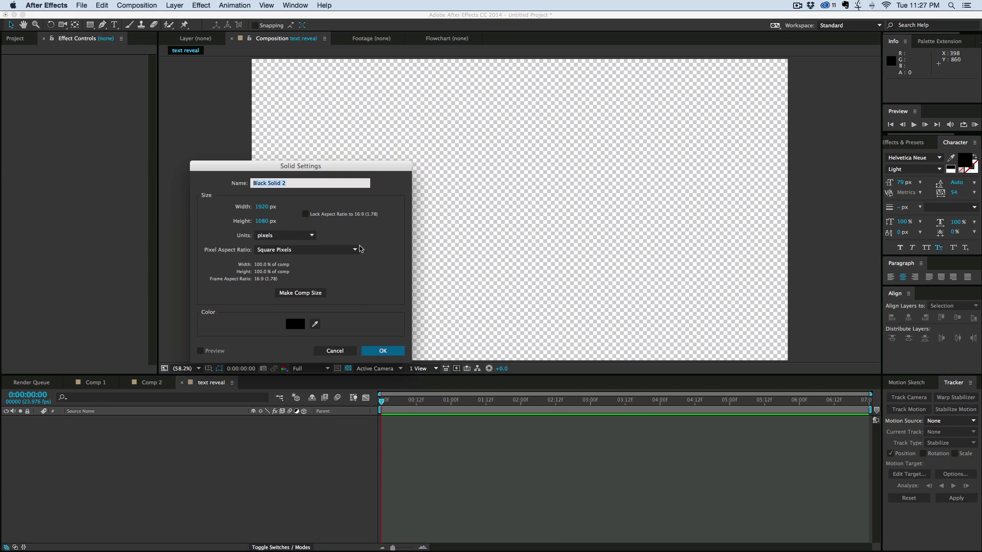
{"action": "type", "text": "BG"}
{"action": "left_click", "coordinate": [383, 351]}
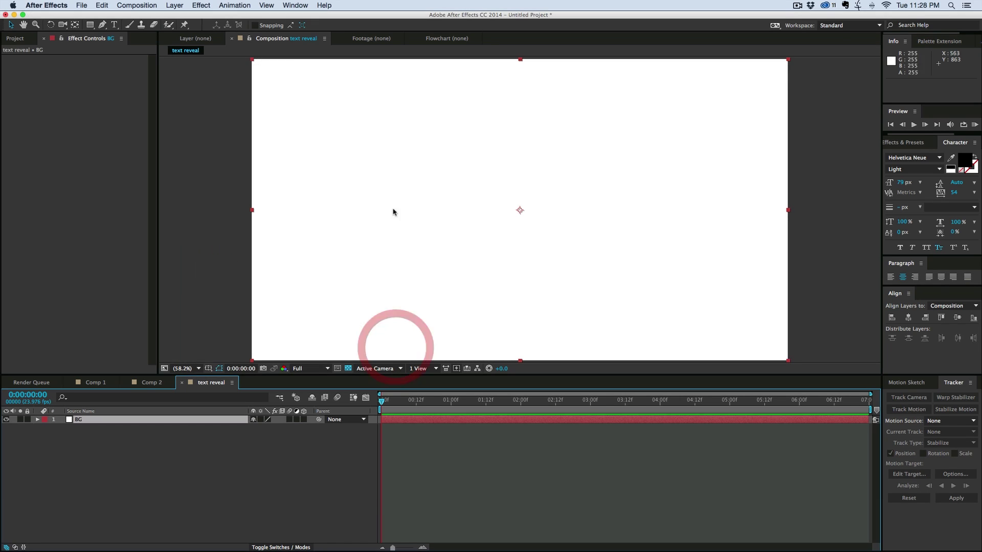
Apply a radial, colour-swapped Gradient Ramp to BG with a white centre fading to grey
{"action": "left_click", "coordinate": [197, 6]}
{"action": "scroll", "coordinate": [253, 271], "scroll_direction": "down", "scroll_amount": 4}
{"action": "mouse_move", "coordinate": [255, 279]}
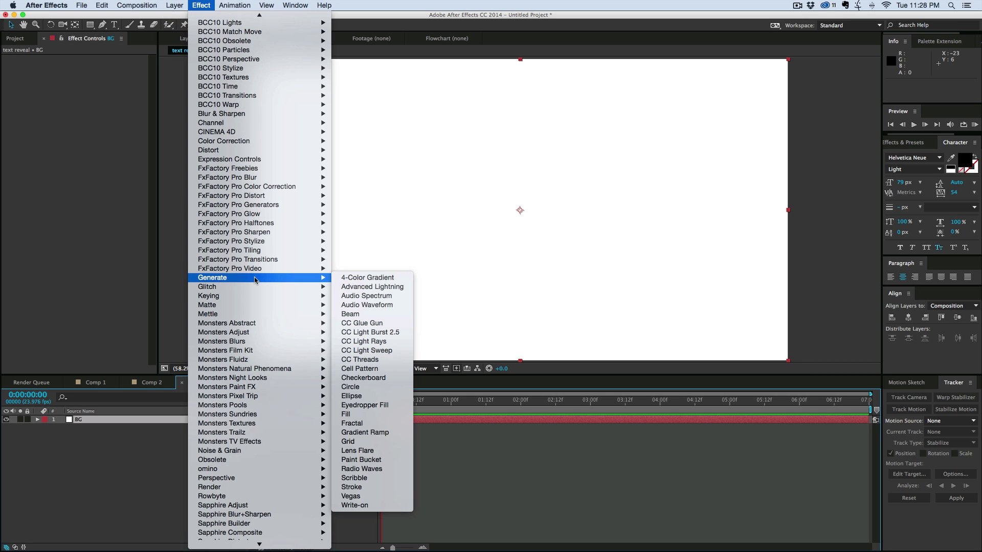
{"action": "left_click", "coordinate": [406, 434]}
{"action": "left_click", "coordinate": [114, 100]}
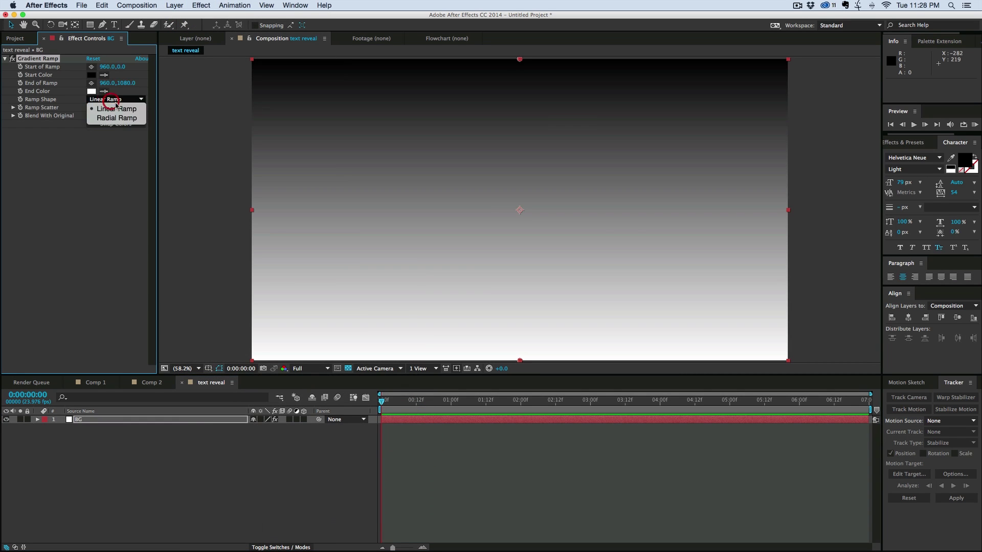
{"action": "left_click", "coordinate": [116, 118]}
{"action": "left_click", "coordinate": [115, 124]}
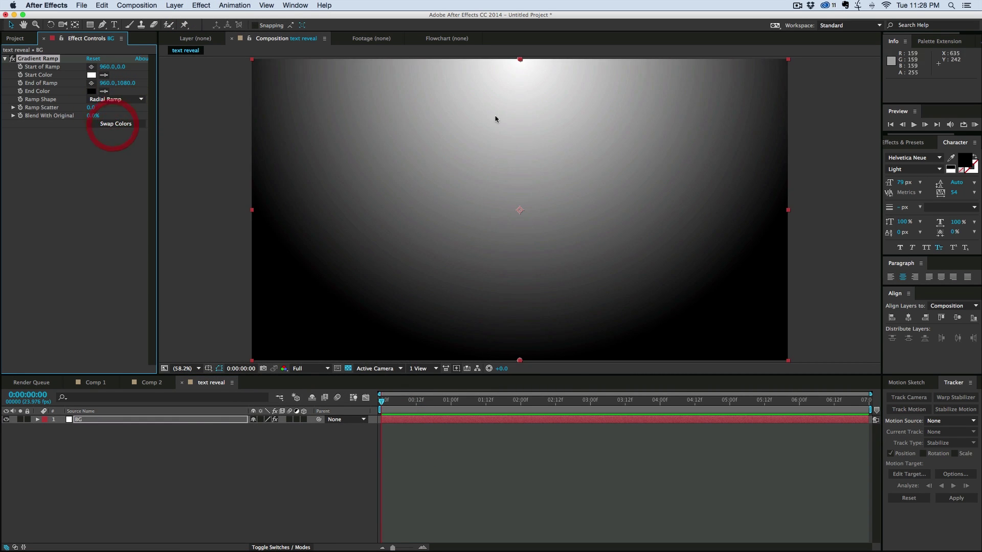
{"action": "left_click_drag", "start_coordinate": [520, 60], "coordinate": [518, 214]}
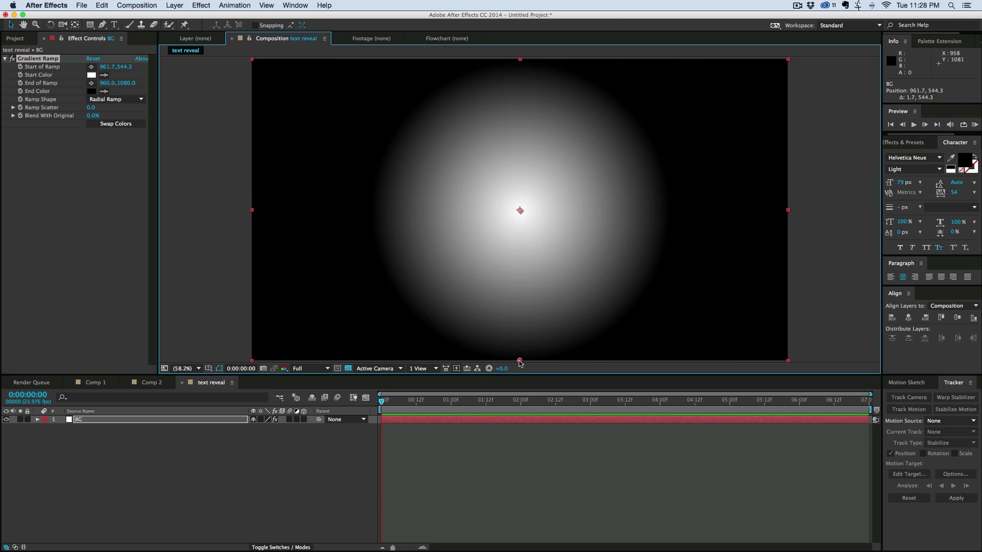
{"action": "left_click_drag", "start_coordinate": [519, 363], "coordinate": [0, 428]}
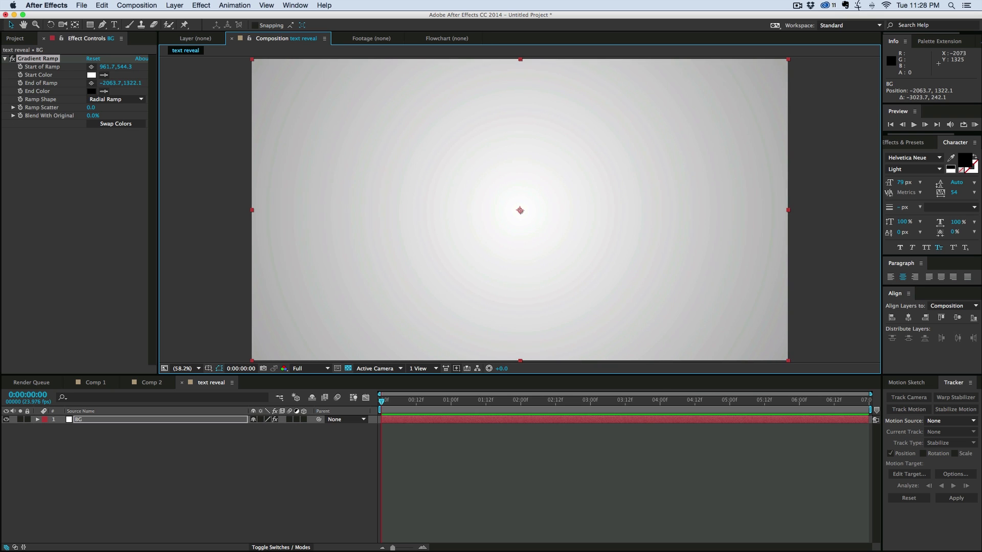
{"action": "left_click", "coordinate": [526, 465]}
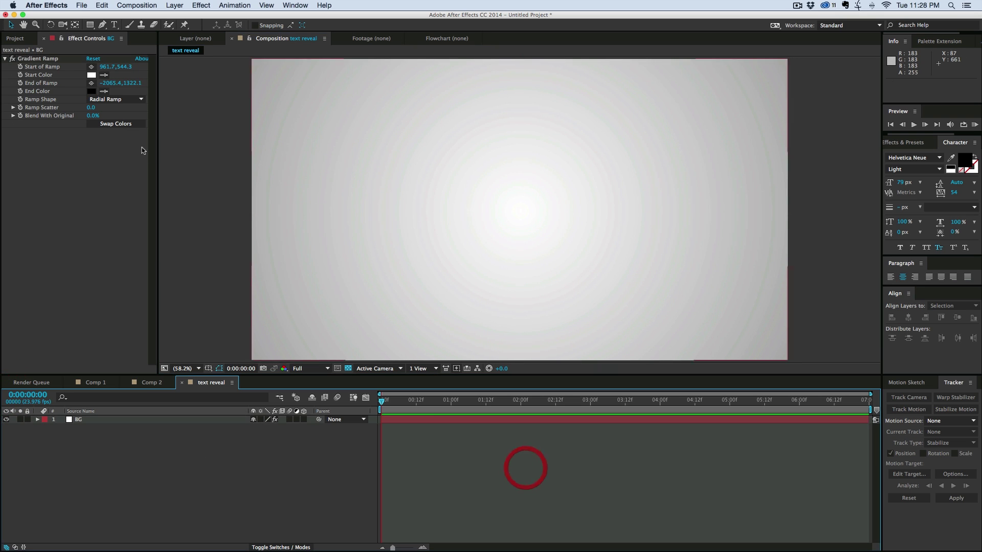
Add a text layer reading SOME TEXT HERE and move it right of its start point
{"action": "left_click", "coordinate": [114, 25]}
{"action": "left_click", "coordinate": [404, 166]}
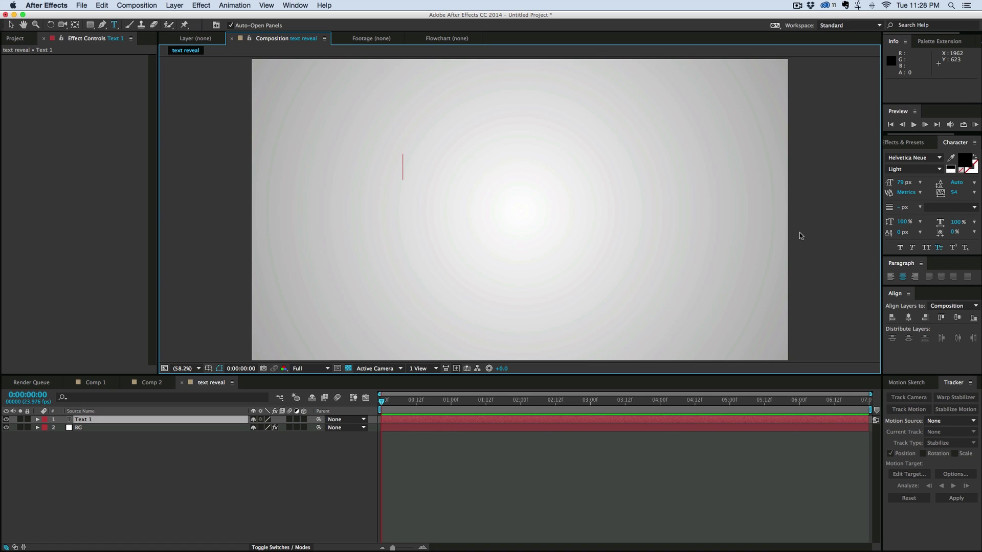
{"action": "type", "text": "SOME TEXT HERE"}
{"action": "left_click", "coordinate": [10, 25]}
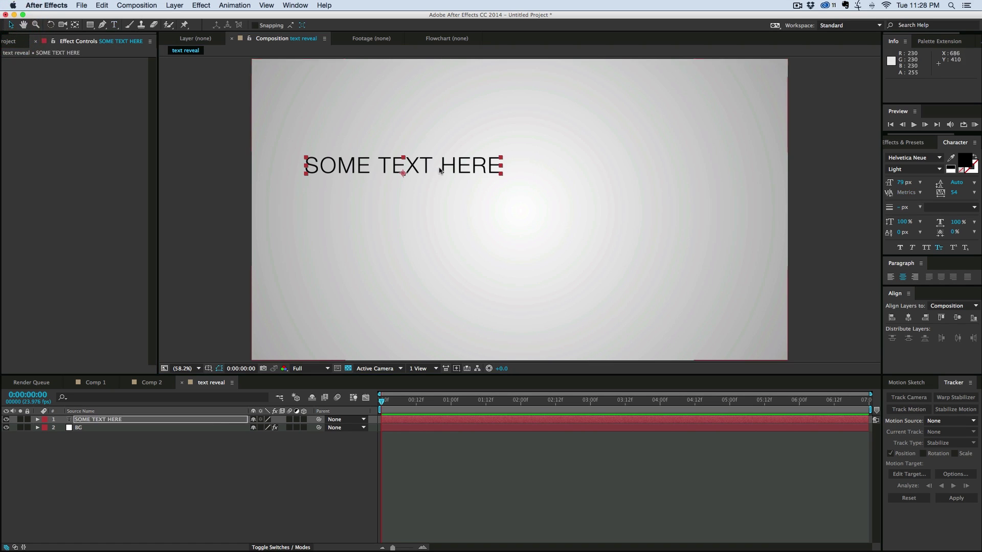
{"action": "left_click_drag", "start_coordinate": [440, 170], "coordinate": [507, 203]}
Duplicate the text line and retype copies as EVEN MORE HERE, AND, and SOME HERE TOO
{"action": "key", "text": "super+d"}
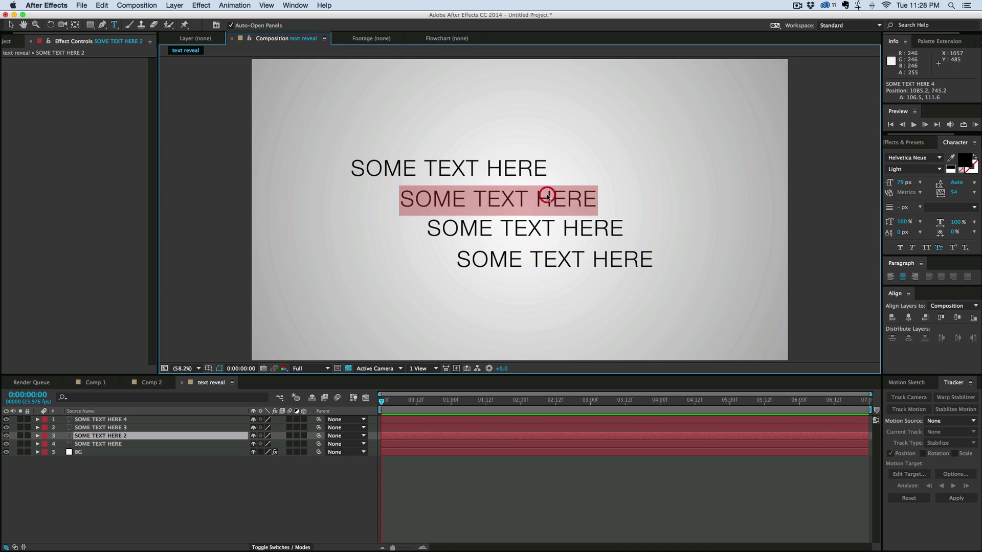
{"action": "type", "text": "EVEN MORE HERE"}
{"action": "double_click", "coordinate": [122, 427]}
{"action": "type", "text": "AND"}
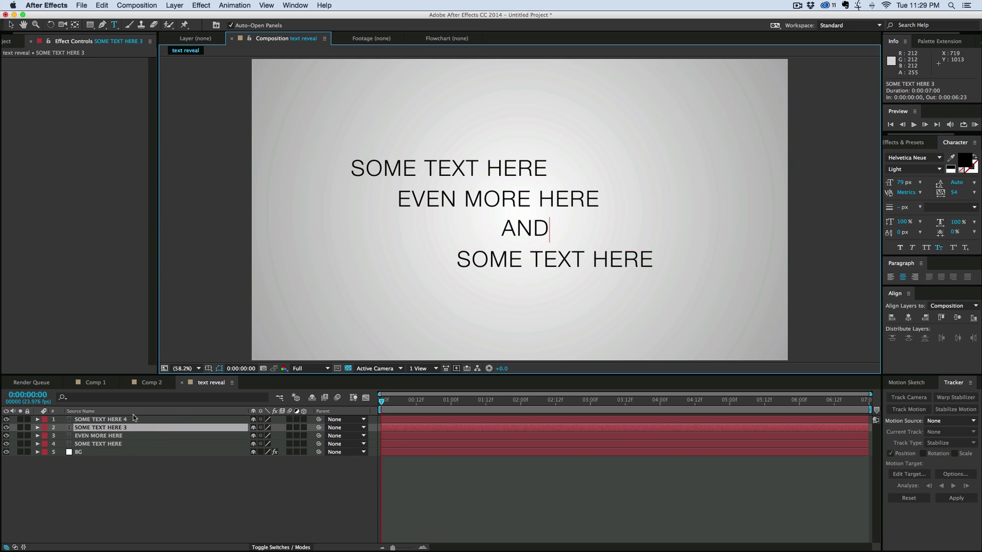
{"action": "double_click", "coordinate": [132, 418]}
{"action": "type", "text": "SOME HERE TOO"}
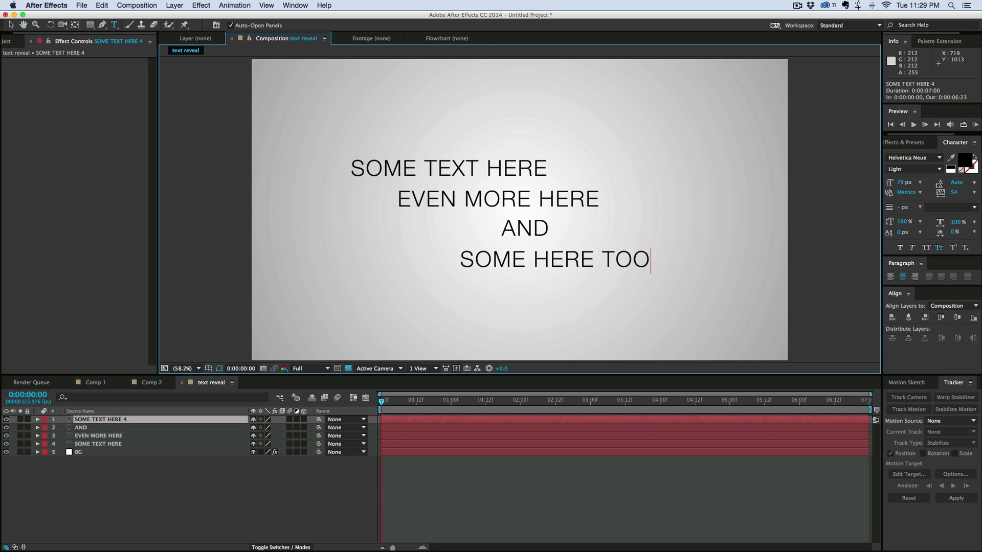
{"action": "left_click", "coordinate": [389, 169]}
Select the four text layers and try the Align panel's Distribute Layers button
{"action": "left_click", "coordinate": [120, 428], "text": "shift"}
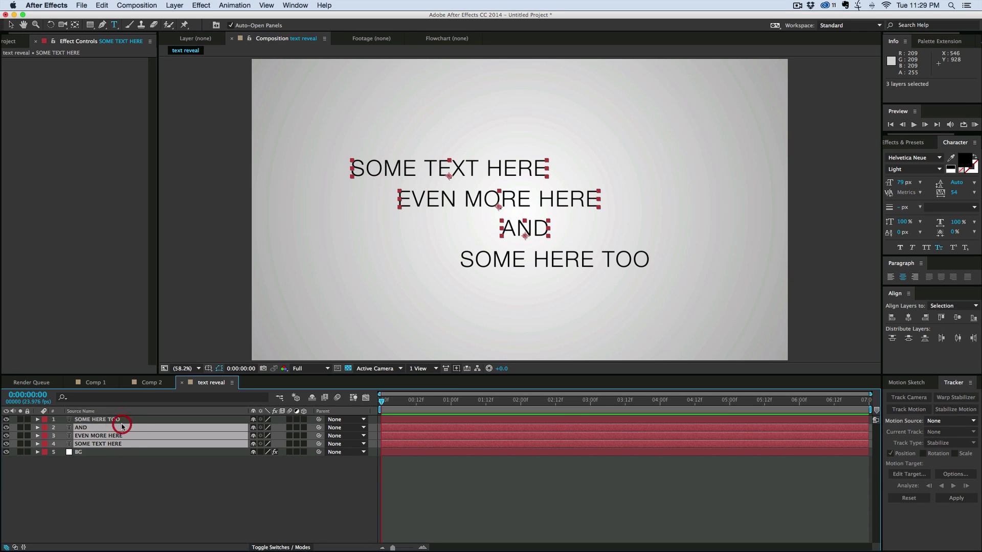
{"action": "left_click", "coordinate": [123, 419], "text": "shift"}
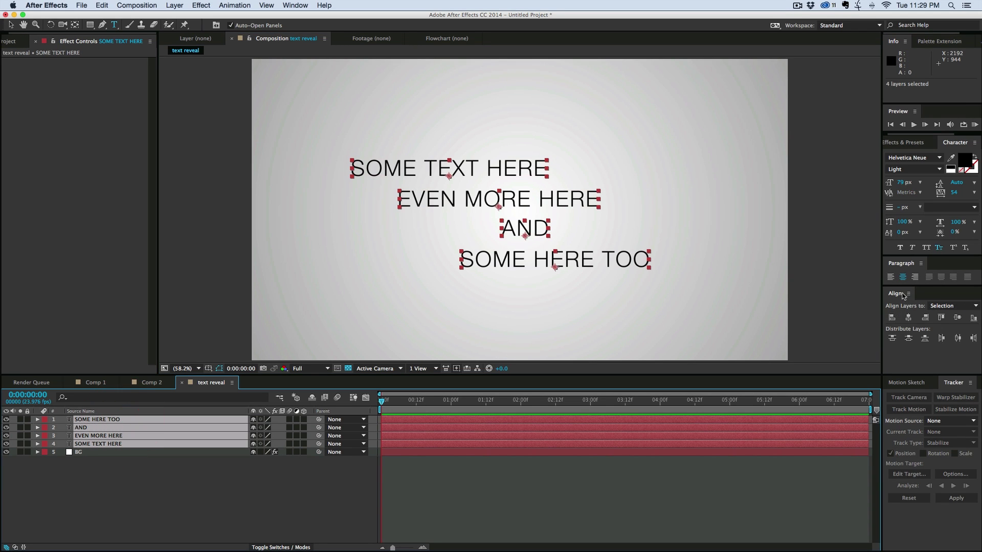
{"action": "left_click", "coordinate": [295, 6]}
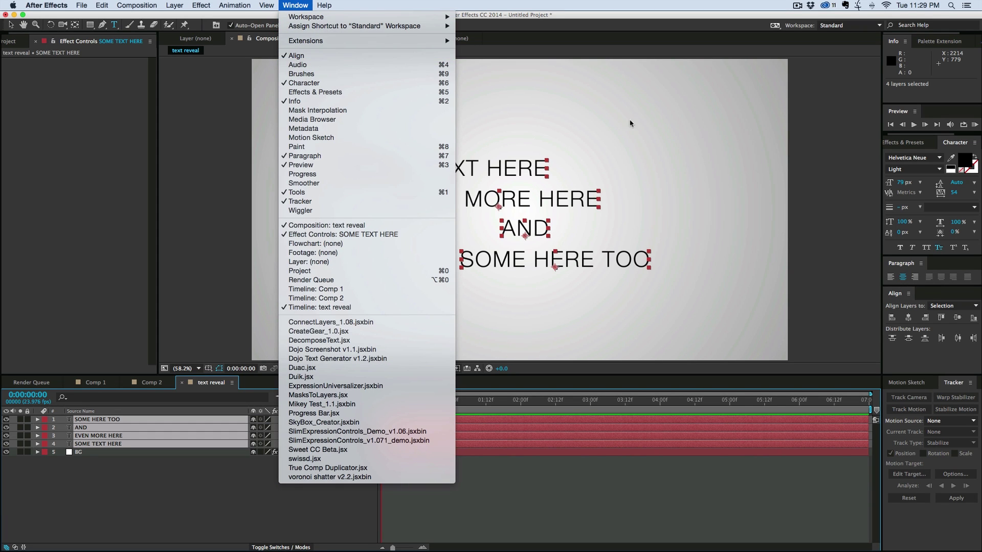
{"action": "left_click", "coordinate": [928, 358]}
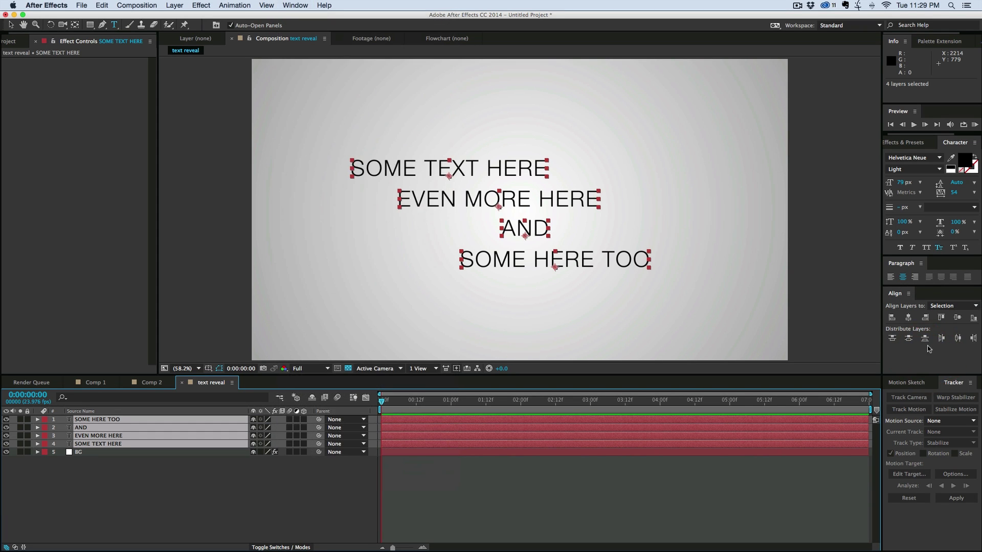
{"action": "left_click", "coordinate": [892, 339]}
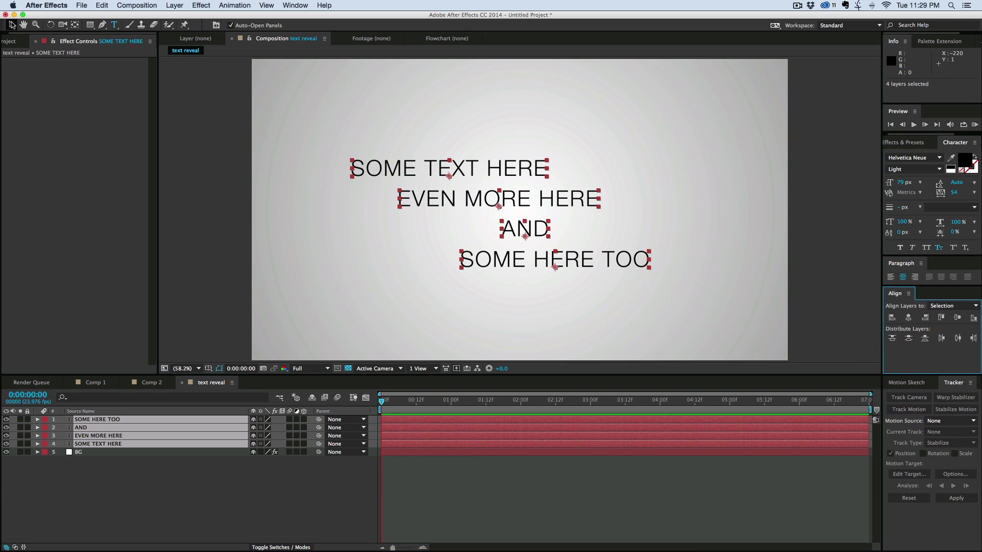
Lock the BG layer, move SOME TEXT HERE up-left, and distribute the four lines vertically
{"action": "left_click", "coordinate": [10, 25]}
{"action": "left_click", "coordinate": [513, 144]}
{"action": "key", "text": "super+l"}
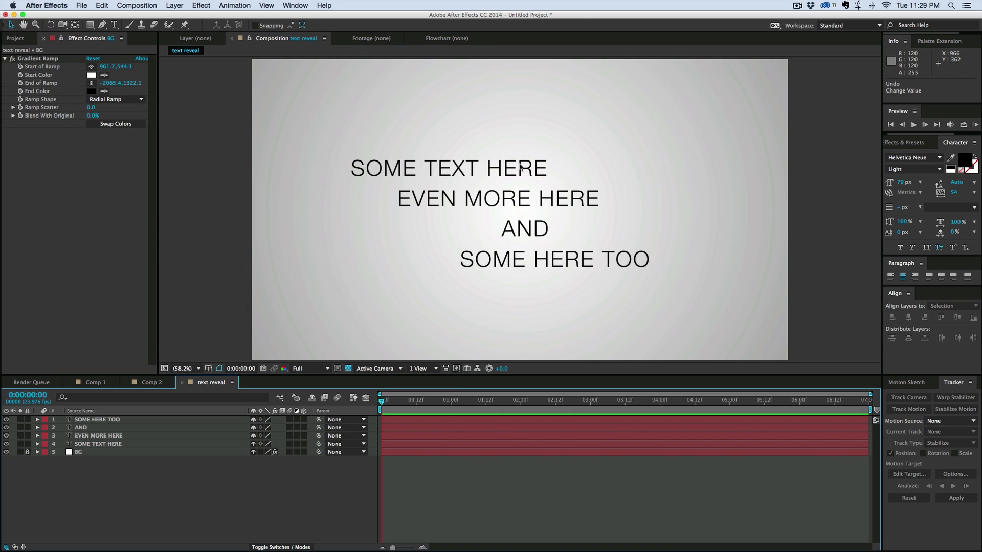
{"action": "left_click_drag", "start_coordinate": [513, 169], "coordinate": [489, 132]}
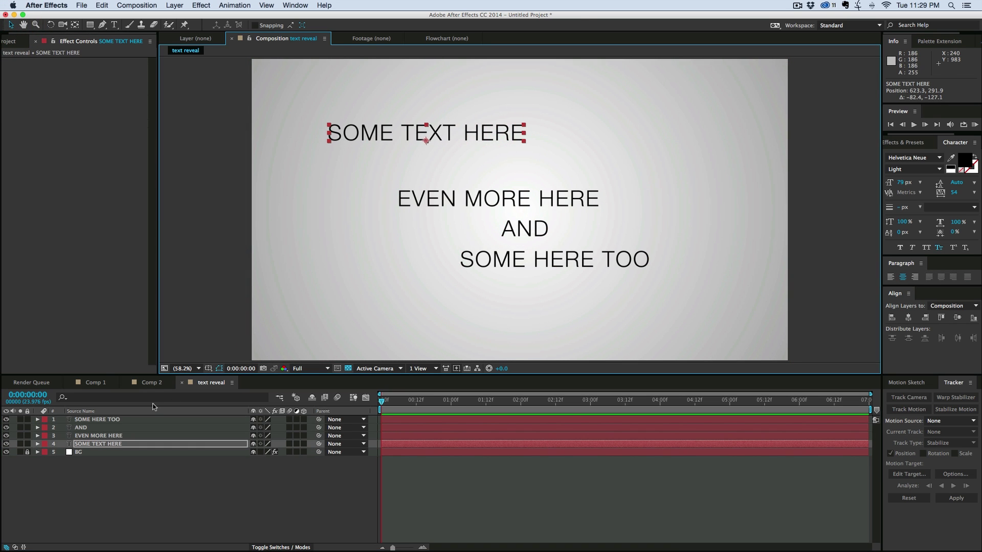
{"action": "left_click", "coordinate": [97, 419], "text": "shift"}
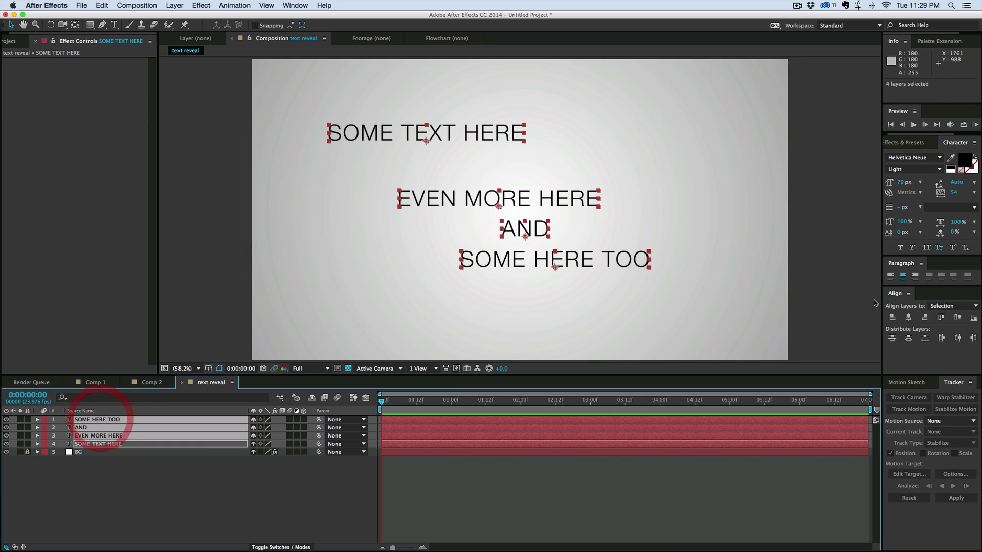
{"action": "left_click", "coordinate": [892, 338]}
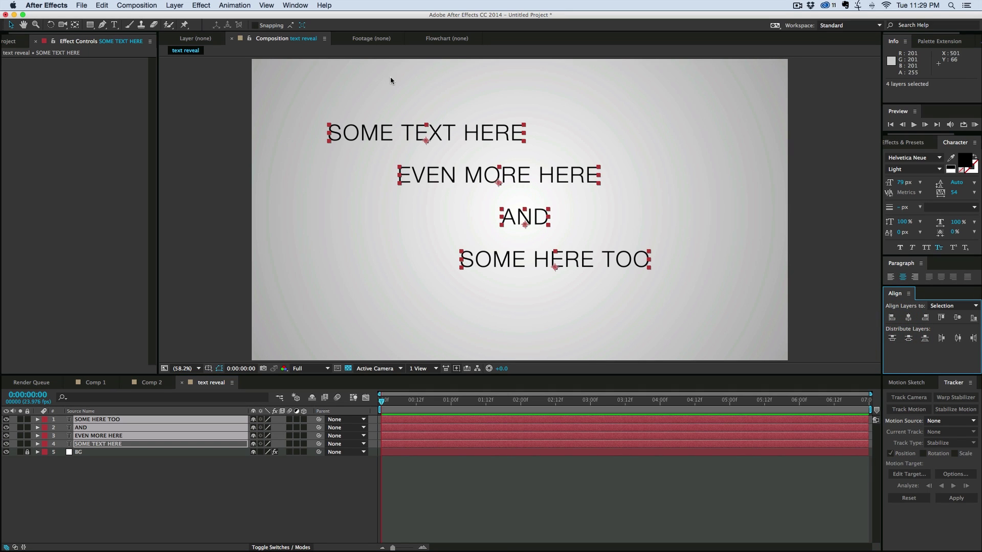
{"action": "left_click", "coordinate": [165, 481]}
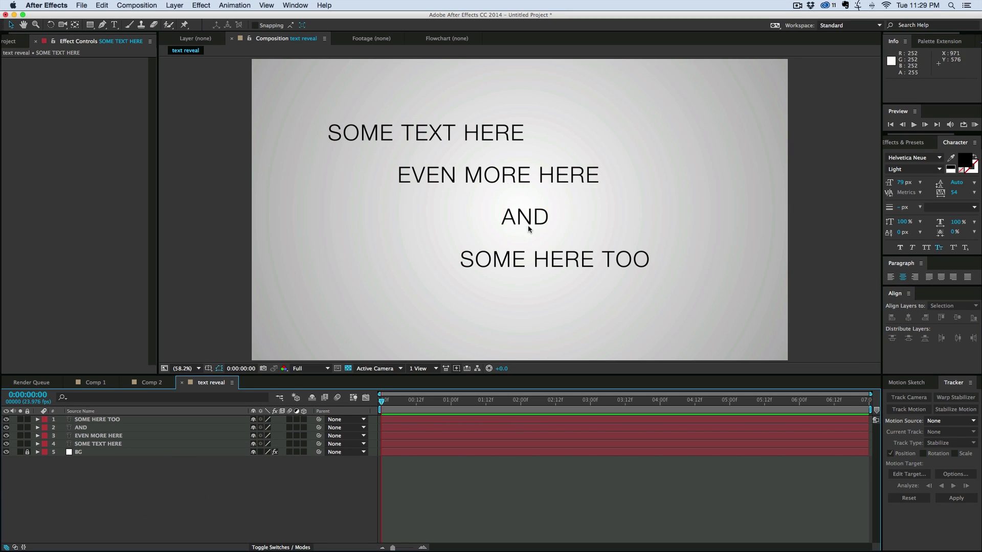
Drag the lines into a tighter staggered block and distribute them evenly again
{"action": "left_click_drag", "start_coordinate": [529, 220], "coordinate": [505, 239]}
{"action": "left_click_drag", "start_coordinate": [487, 180], "coordinate": [513, 214]}
{"action": "left_click_drag", "start_coordinate": [471, 133], "coordinate": [497, 183]}
{"action": "left_click_drag", "start_coordinate": [516, 235], "coordinate": [503, 264]}
{"action": "left_click", "coordinate": [109, 444]}
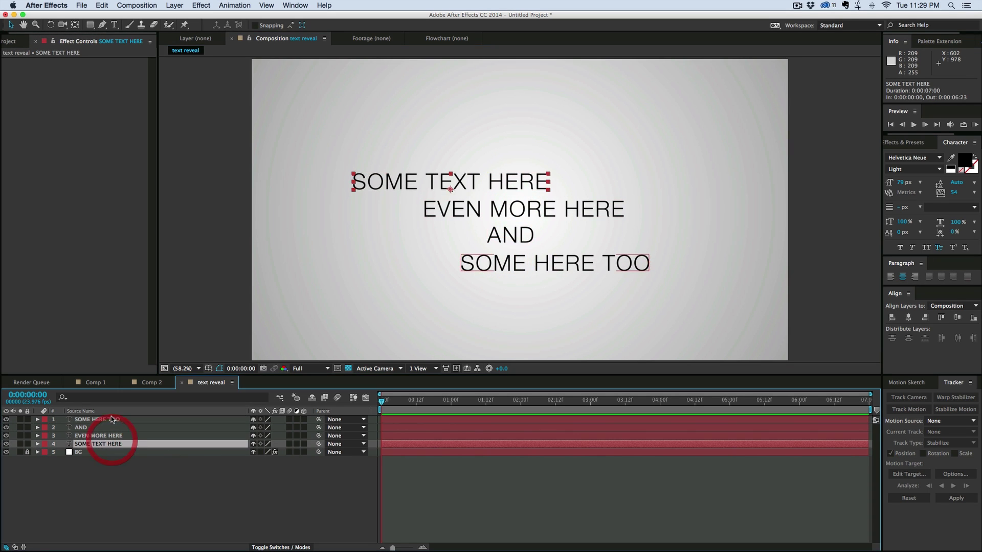
{"action": "left_click", "coordinate": [111, 419], "text": "shift"}
{"action": "left_click", "coordinate": [892, 338]}
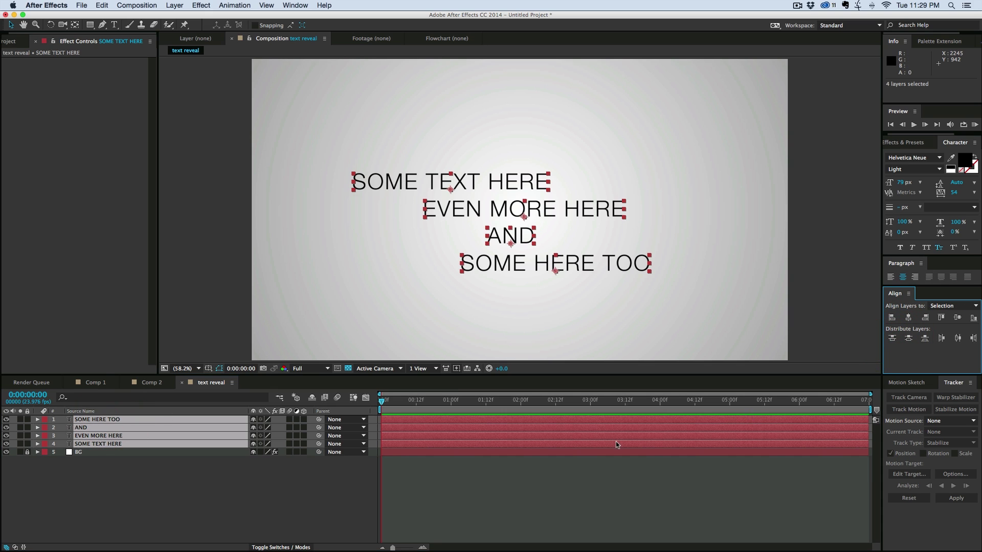
{"action": "left_click", "coordinate": [612, 500]}
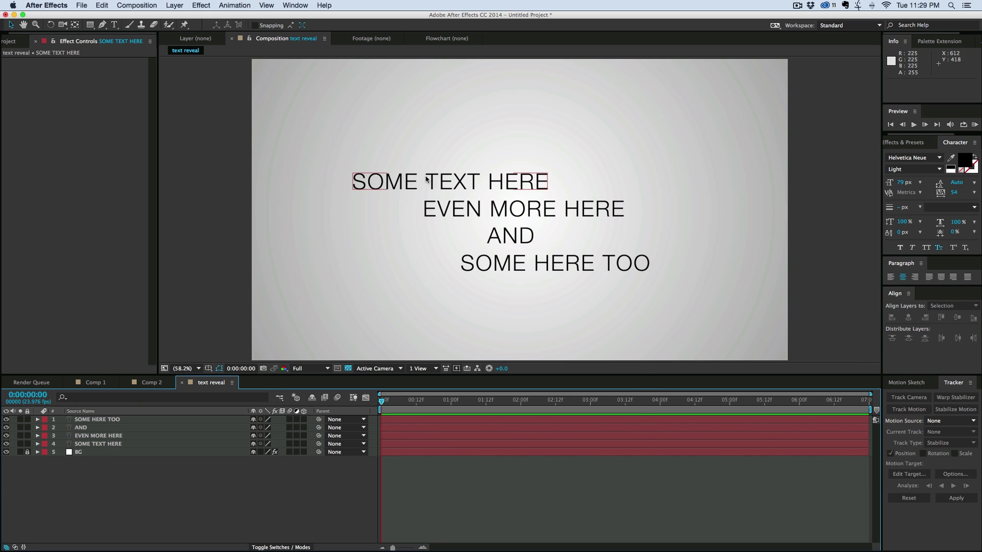
Make the SOME TEXT HERE and AND lines white
{"action": "left_click", "coordinate": [395, 185]}
{"action": "left_click", "coordinate": [524, 231], "text": "shift"}
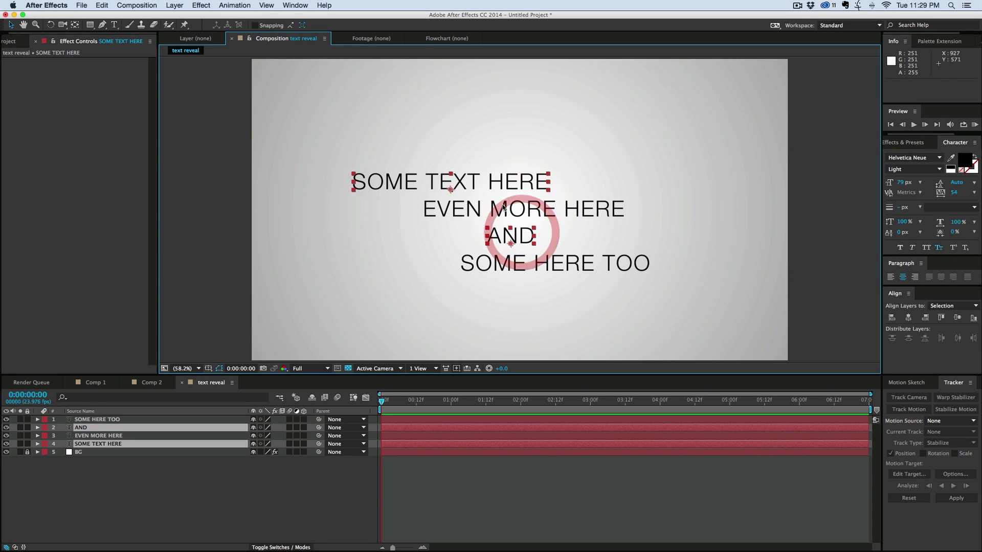
{"action": "left_click", "coordinate": [950, 168]}
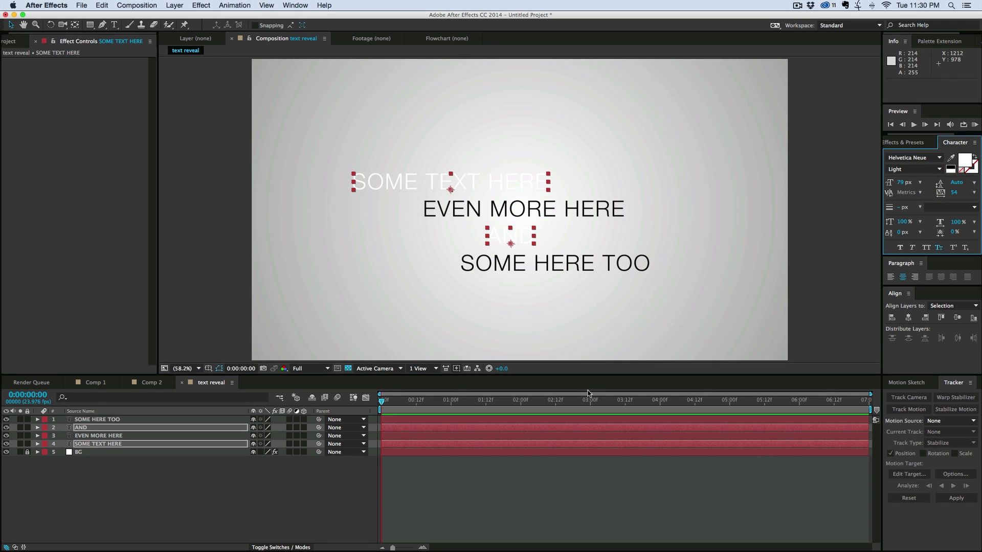
{"action": "left_click", "coordinate": [591, 513]}
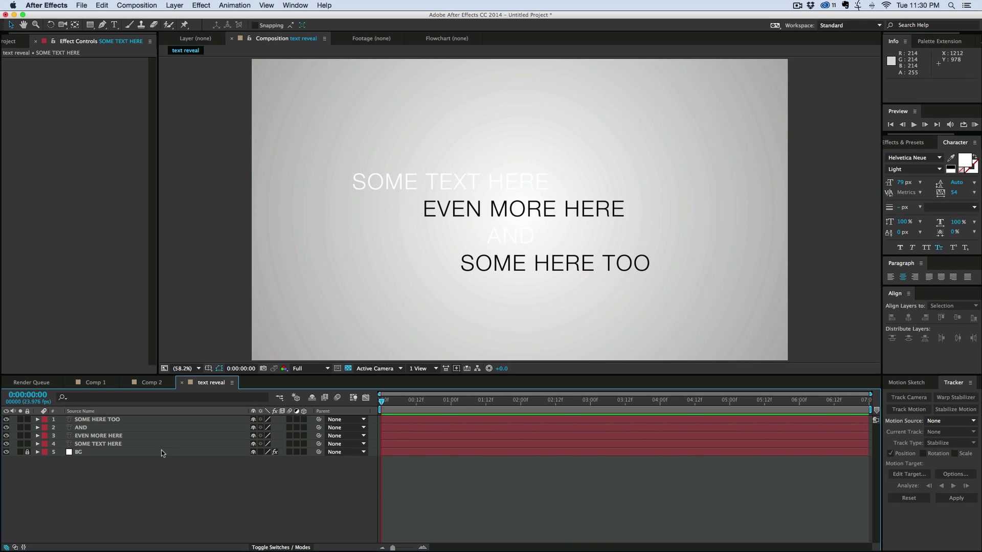
Create a black solid named 'black layer'
{"action": "key", "text": "super+y"}
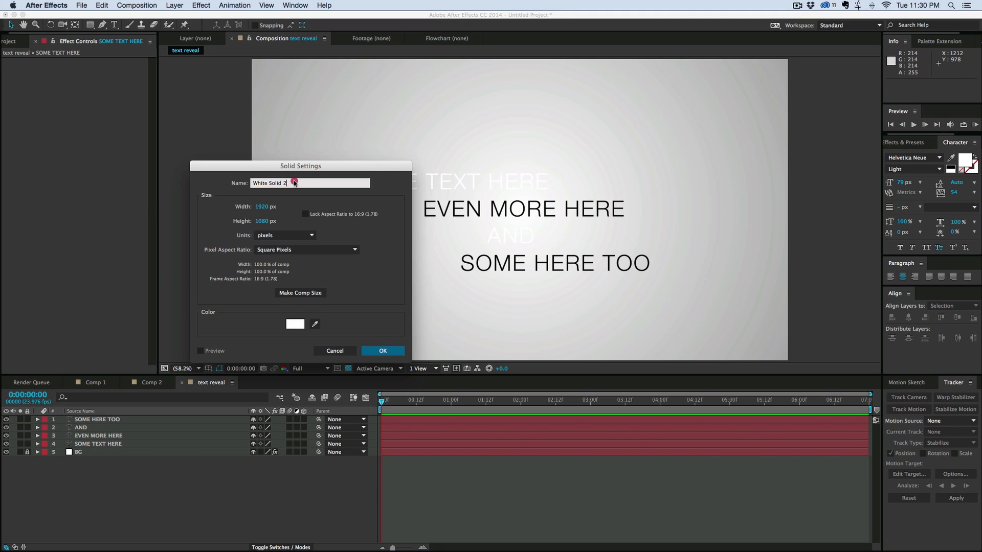
{"action": "type", "text": "black layer"}
{"action": "left_click", "coordinate": [295, 323]}
{"action": "left_click", "coordinate": [169, 360]}
{"action": "left_click", "coordinate": [367, 241]}
{"action": "left_click", "coordinate": [393, 351]}
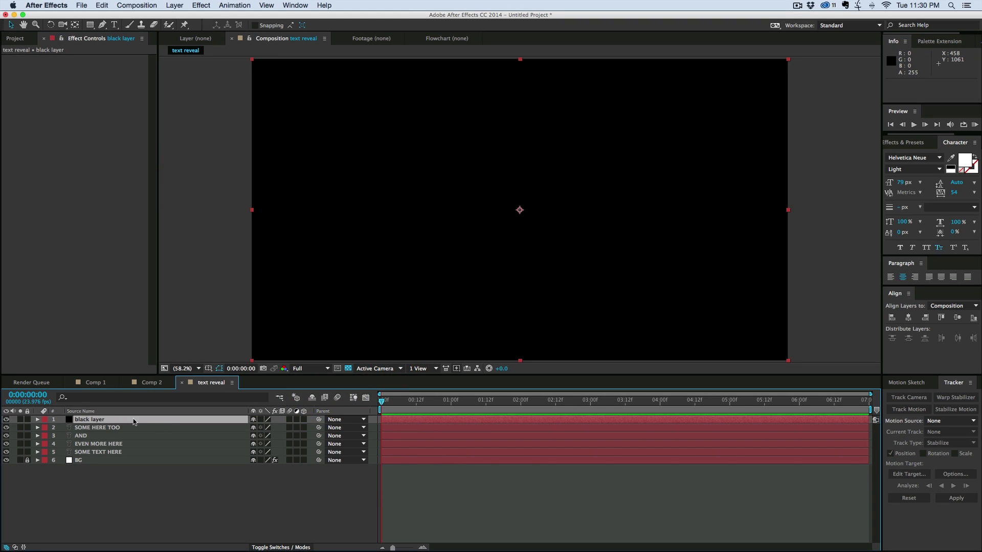
Move the black layer below the text layers and set its opacity to 63%
{"action": "left_click_drag", "start_coordinate": [118, 420], "coordinate": [119, 455]}
{"action": "key", "text": "t"}
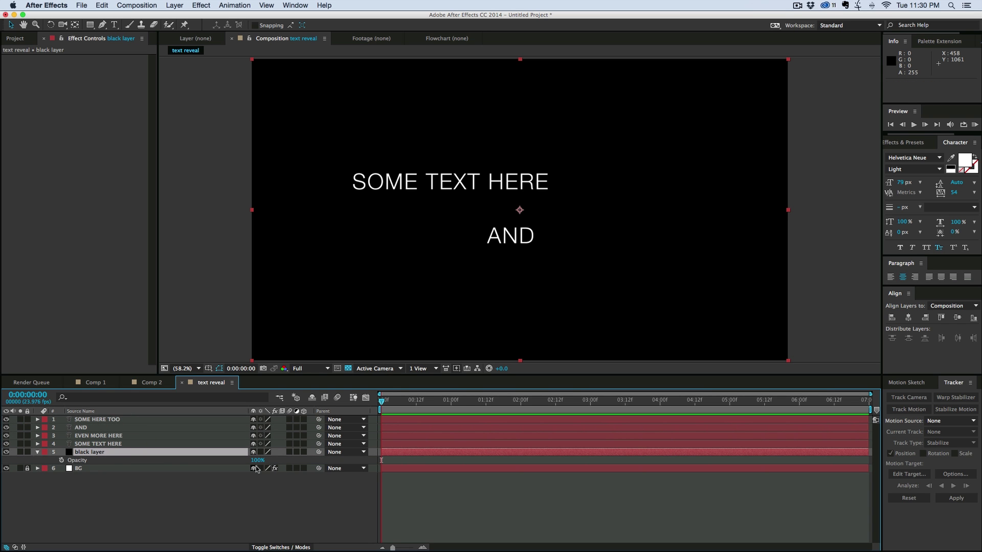
{"action": "mouse_move", "coordinate": [258, 461]}
{"action": "left_mouse_down"}
{"action": "mouse_move", "coordinate": [223, 463]}
{"action": "mouse_move", "coordinate": [243, 466]}
{"action": "left_mouse_up"}
{"action": "left_click", "coordinate": [431, 499]}
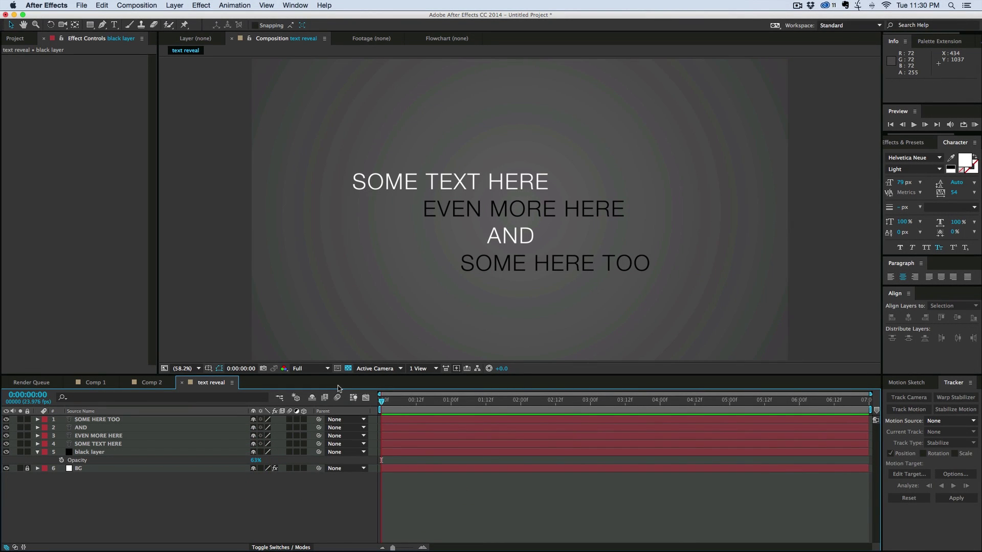
Zoom the view to 50% and select the black layer with the Rectangle tool ready
{"action": "key", "text": "comma"}
{"action": "key", "text": "q"}
{"action": "left_click", "coordinate": [108, 453]}
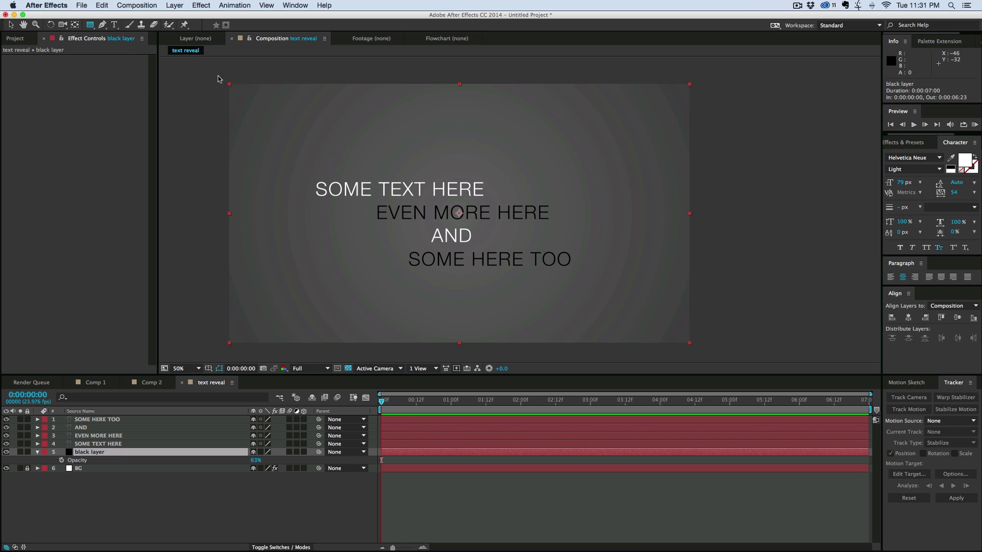
Draw a left-side strip mask and a top panel mask on the black layer, then preview
{"action": "left_click_drag", "start_coordinate": [217, 76], "coordinate": [313, 353]}
{"action": "left_click_drag", "start_coordinate": [727, 171], "coordinate": [312, 79]}
{"action": "key", "text": "space"}
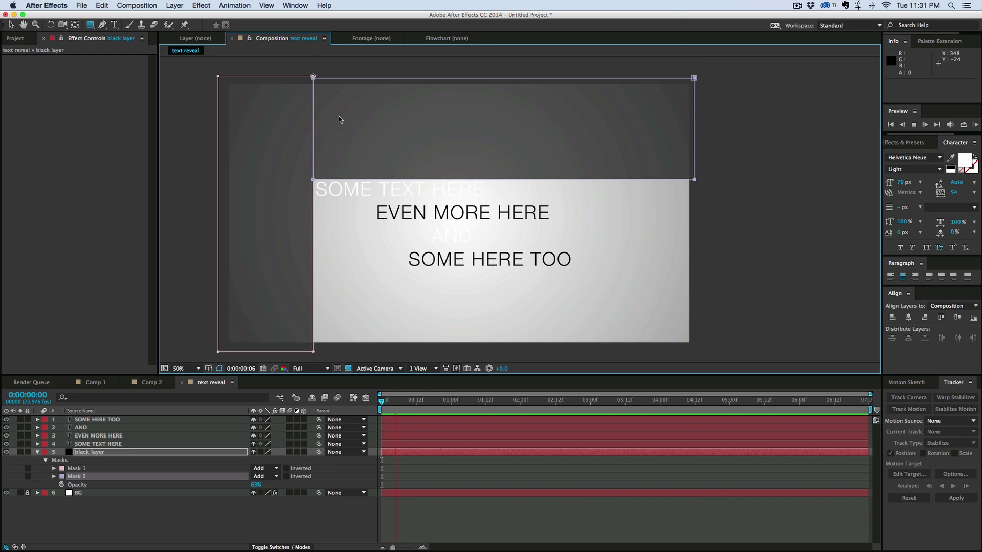
{"action": "scroll", "coordinate": [315, 139], "scroll_direction": "up", "scroll_amount": 5}
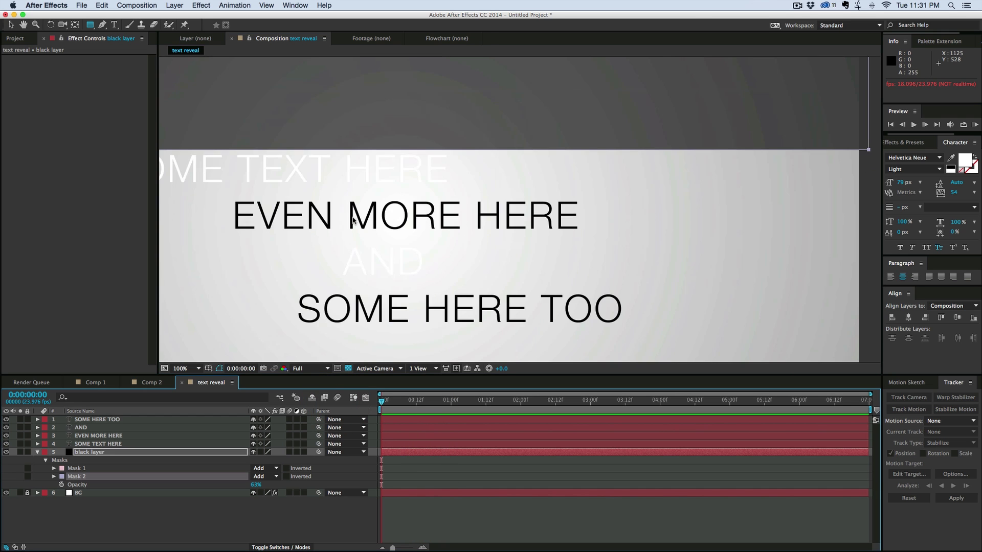
{"action": "scroll", "coordinate": [385, 199], "scroll_direction": "up", "scroll_amount": 6}
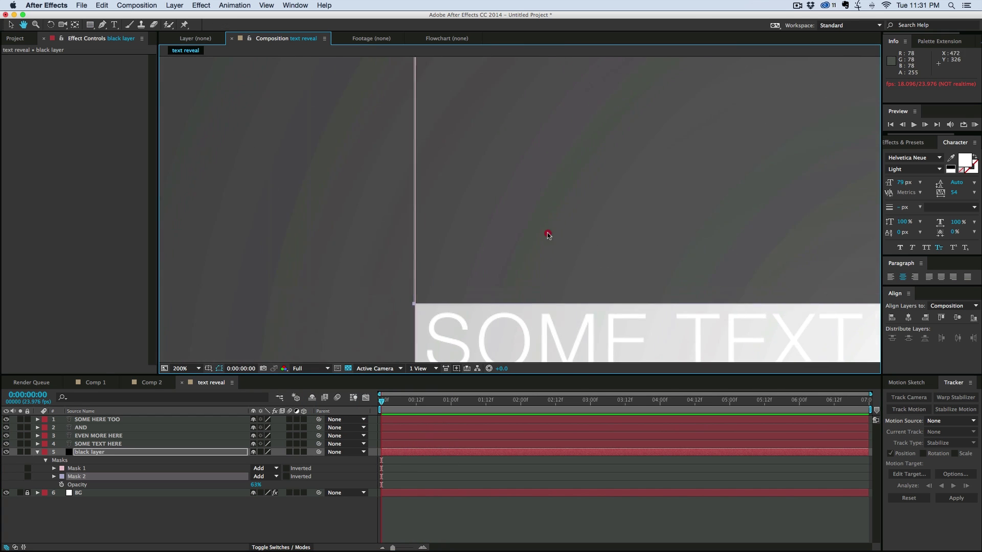
{"action": "scroll", "coordinate": [394, 255], "scroll_direction": "left", "scroll_amount": 5}
{"action": "scroll", "coordinate": [532, 149], "scroll_direction": "down", "scroll_amount": 3}
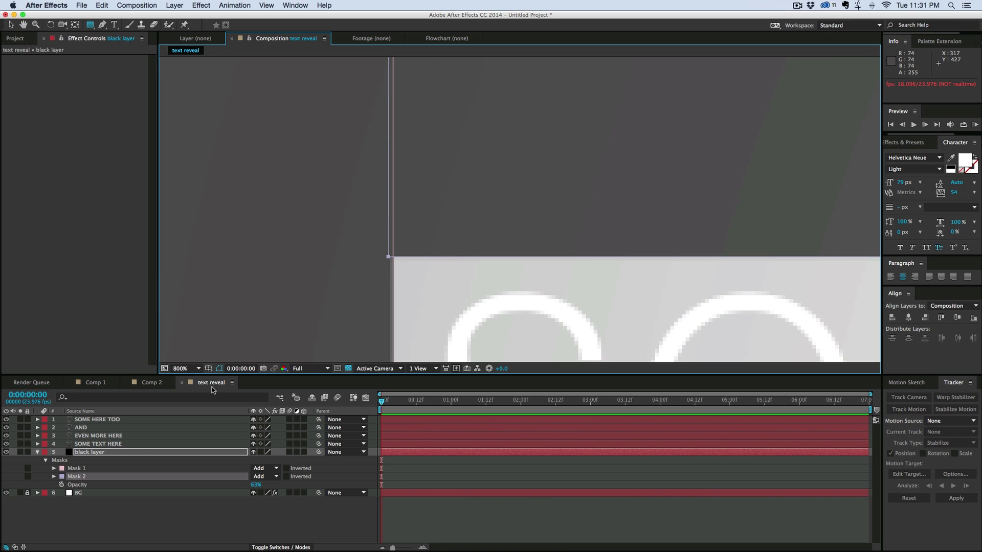
Drag Mask 2's left edge right until it meets the left strip mask's edge
{"action": "left_click", "coordinate": [134, 512]}
{"action": "left_click", "coordinate": [53, 476]}
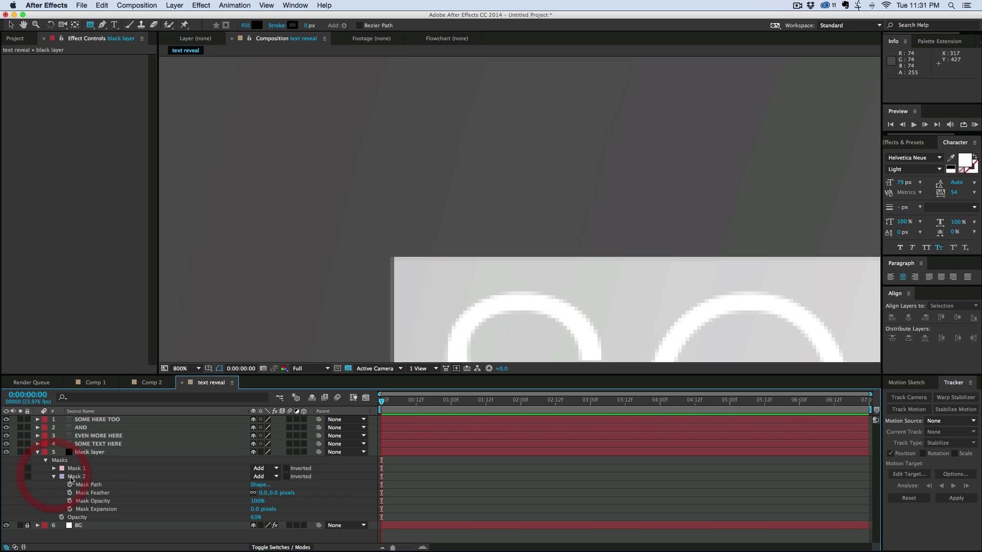
{"action": "left_click", "coordinate": [85, 485]}
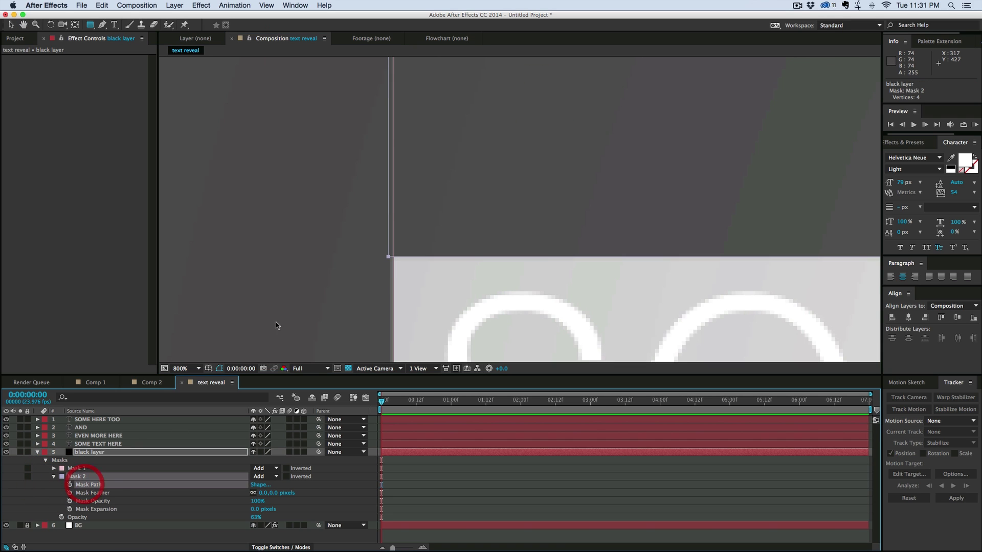
{"action": "key", "text": "v"}
{"action": "left_click", "coordinate": [388, 189]}
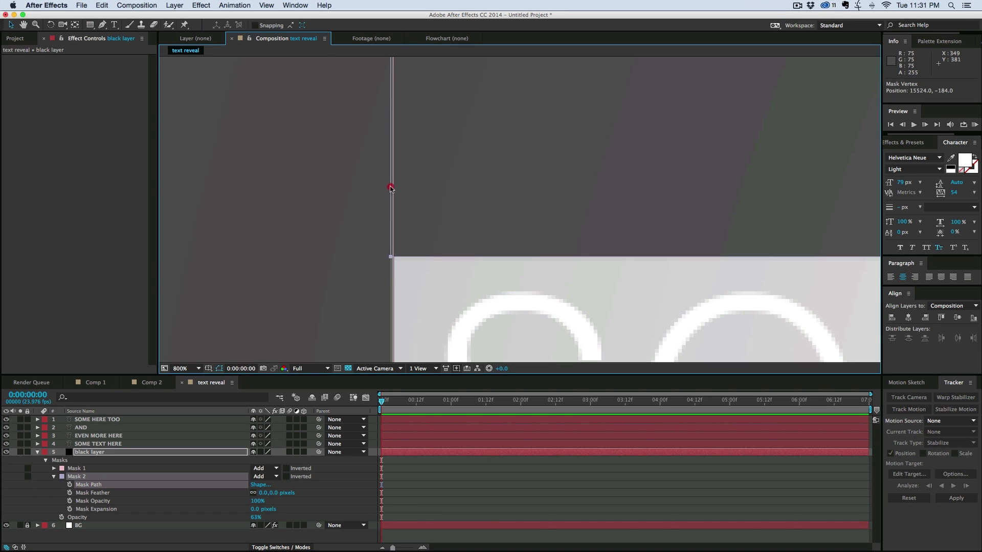
{"action": "left_click_drag", "start_coordinate": [390, 188], "coordinate": [393, 188]}
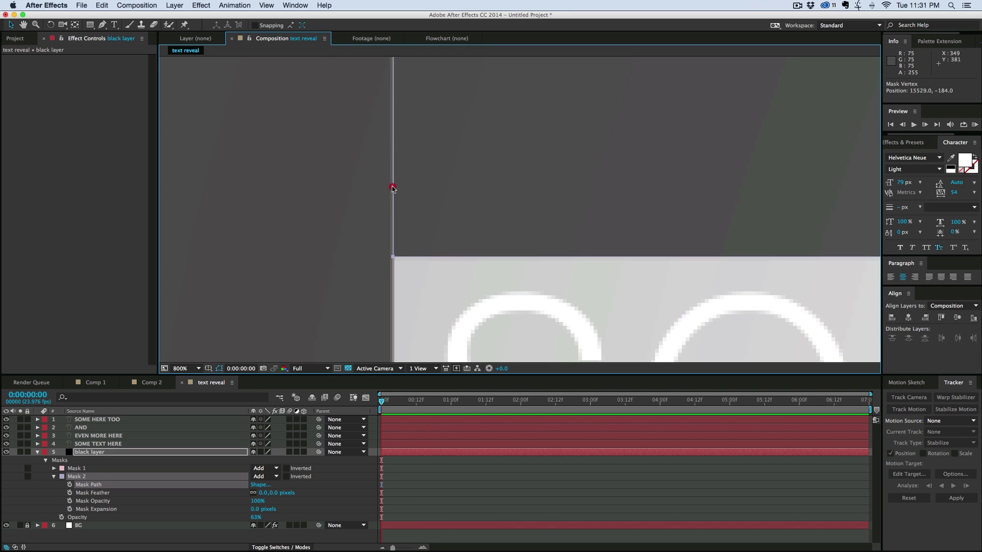
{"action": "key", "text": "period"}
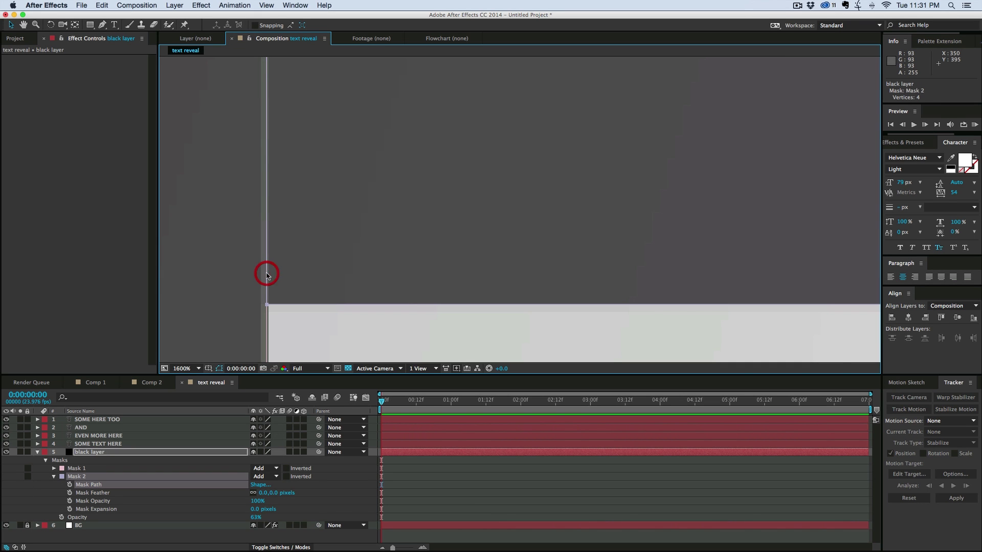
{"action": "key", "text": "comma"}
{"action": "key", "text": "comma"}
{"action": "key", "text": "comma"}
{"action": "key", "text": "comma"}
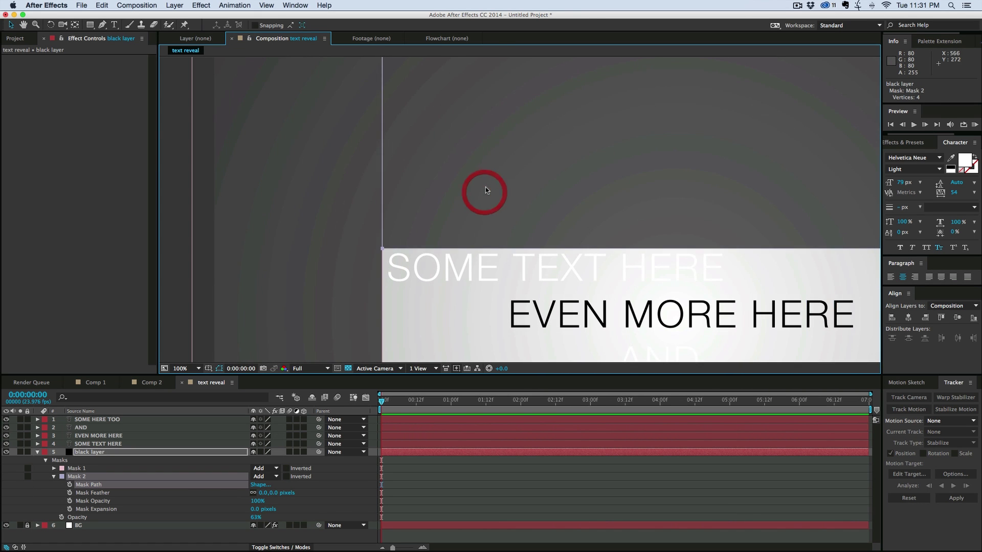
{"action": "key", "text": "comma"}
{"action": "left_click_drag", "start_coordinate": [563, 186], "coordinate": [418, 133]}
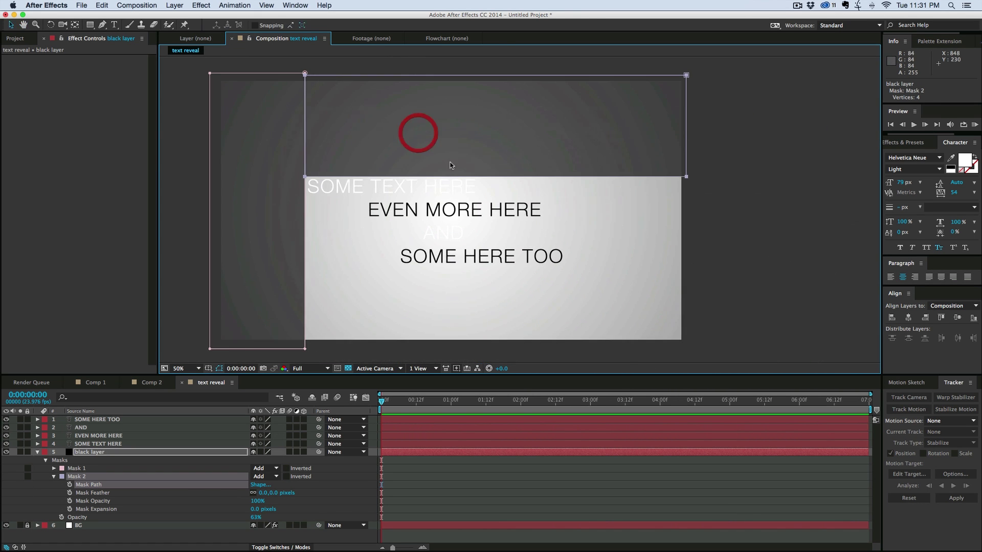
{"action": "left_click", "coordinate": [53, 476]}
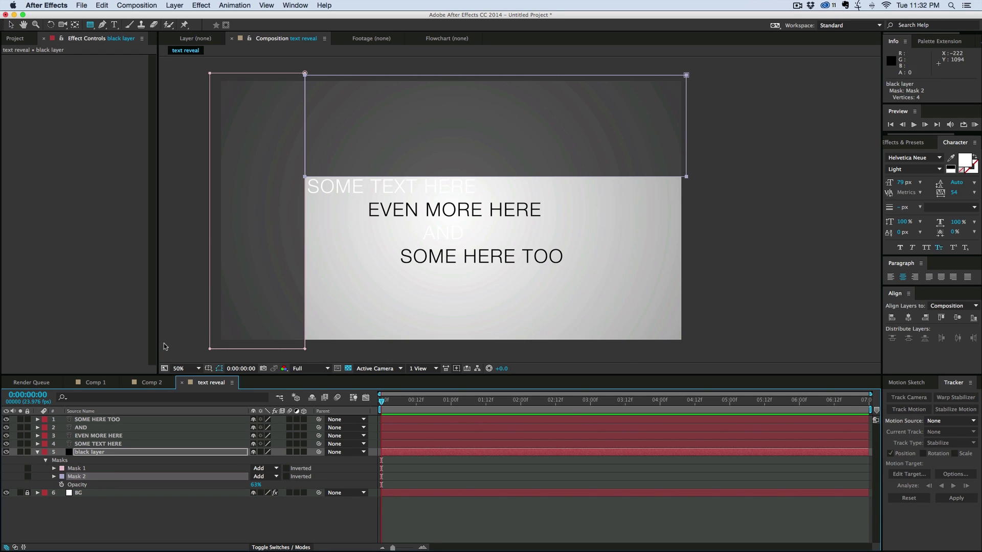
Duplicate Mask 2 as Mask 3 and stretch it over the lower frame past the bottom edge
{"action": "key", "text": "ctrl+d"}
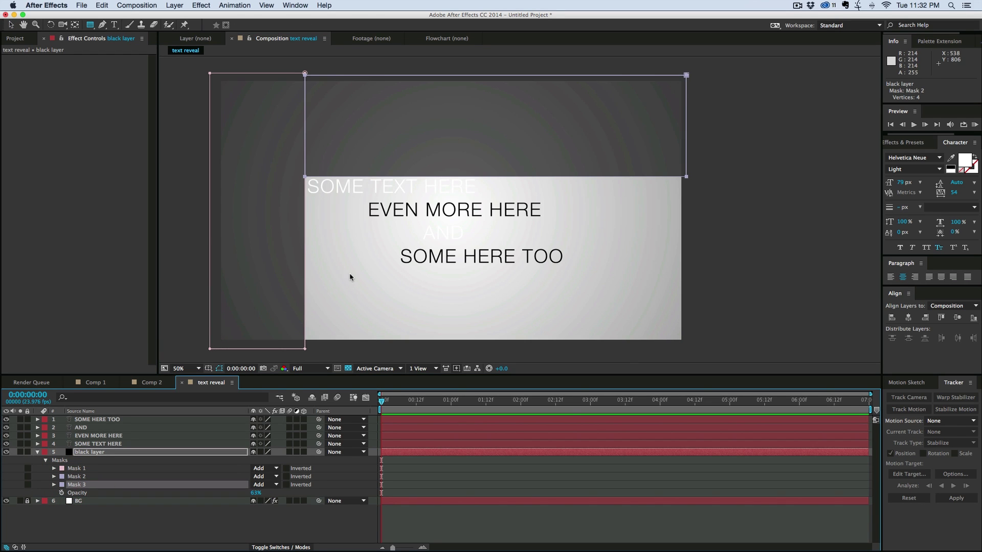
{"action": "key", "text": "ctrl+t"}
{"action": "left_click_drag", "start_coordinate": [487, 138], "coordinate": [484, 284]}
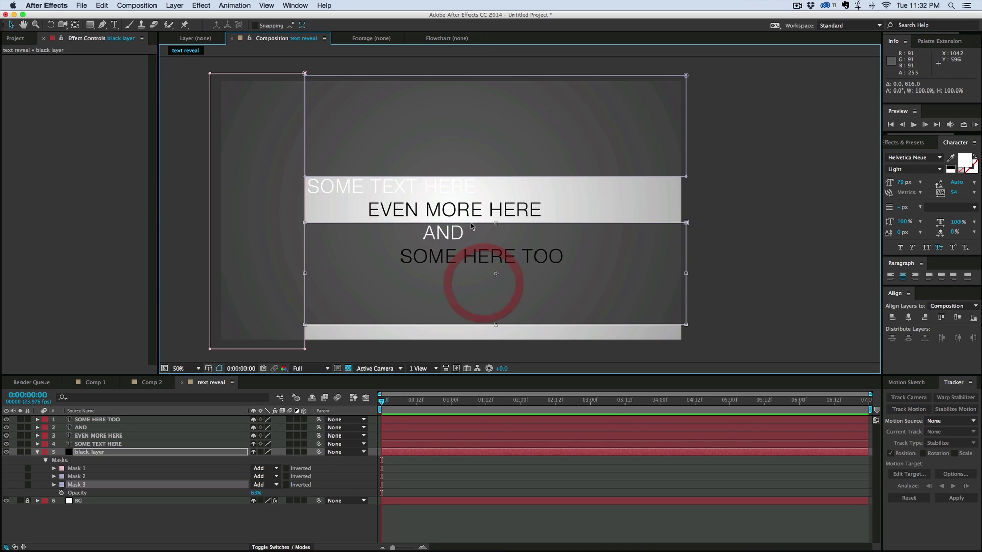
{"action": "left_click_drag", "start_coordinate": [496, 224], "coordinate": [497, 176]}
{"action": "left_click_drag", "start_coordinate": [495, 325], "coordinate": [498, 348]}
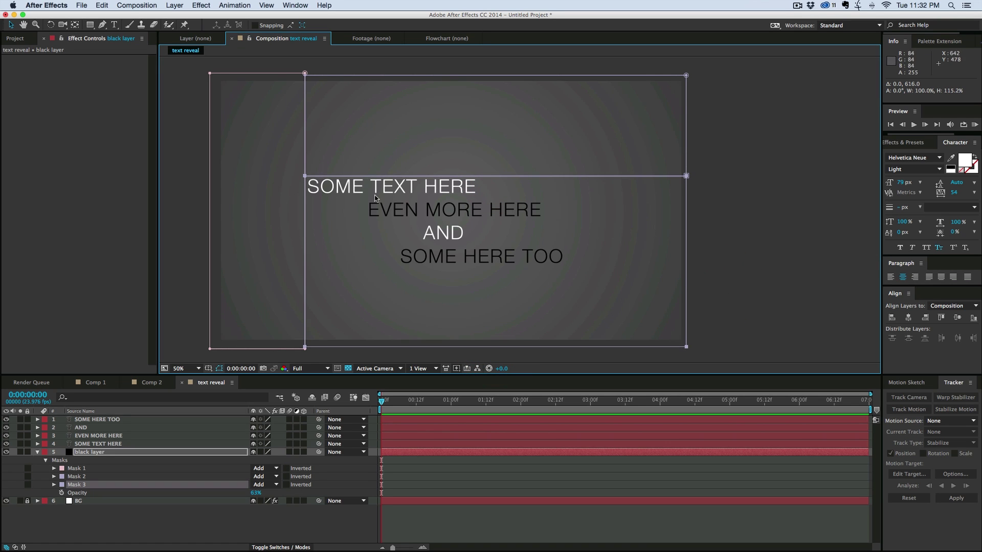
Draw Mask 4 around SOME TEXT HERE and Mask 5 around AND on the black layer
{"action": "left_click", "coordinate": [89, 25]}
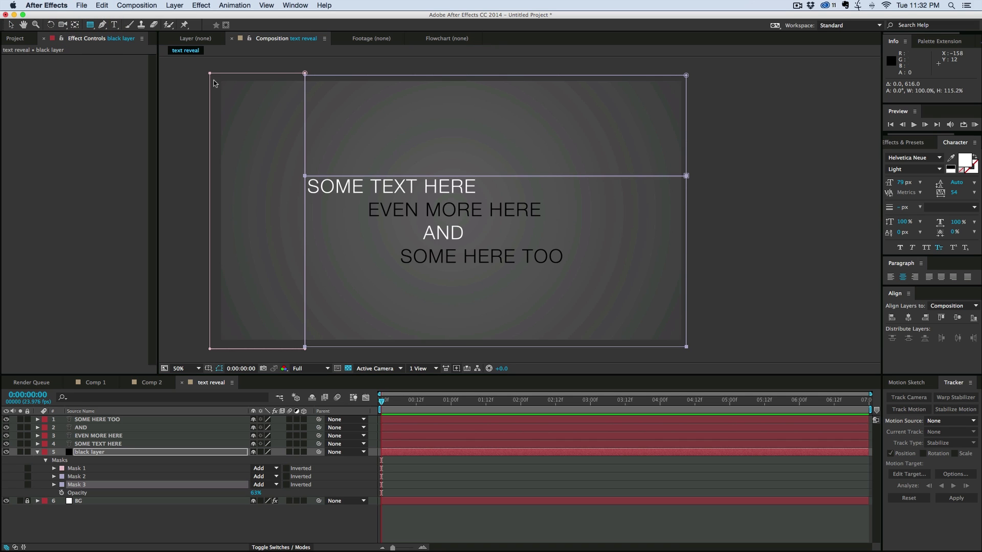
{"action": "left_click_drag", "start_coordinate": [710, 195], "coordinate": [303, 174]}
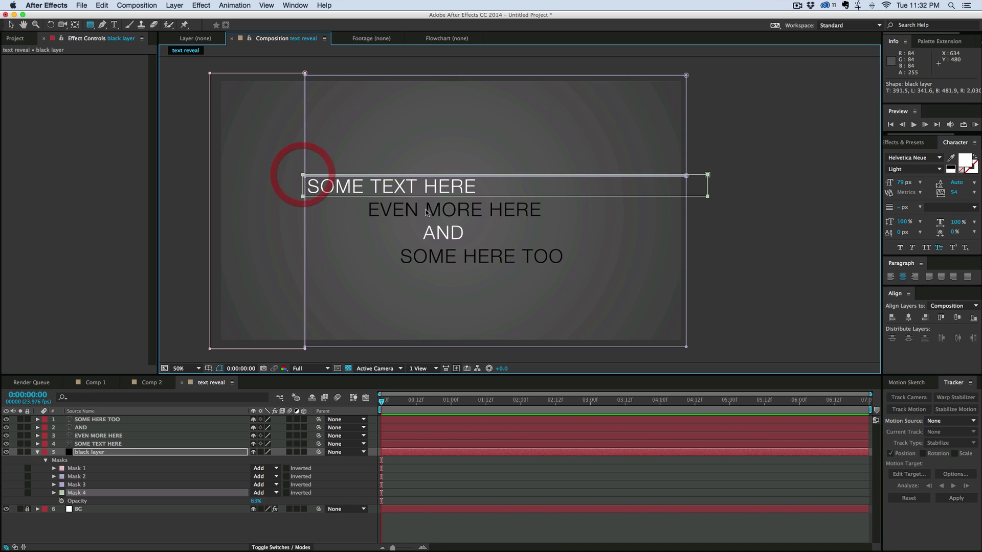
{"action": "left_click_drag", "start_coordinate": [721, 242], "coordinate": [418, 225]}
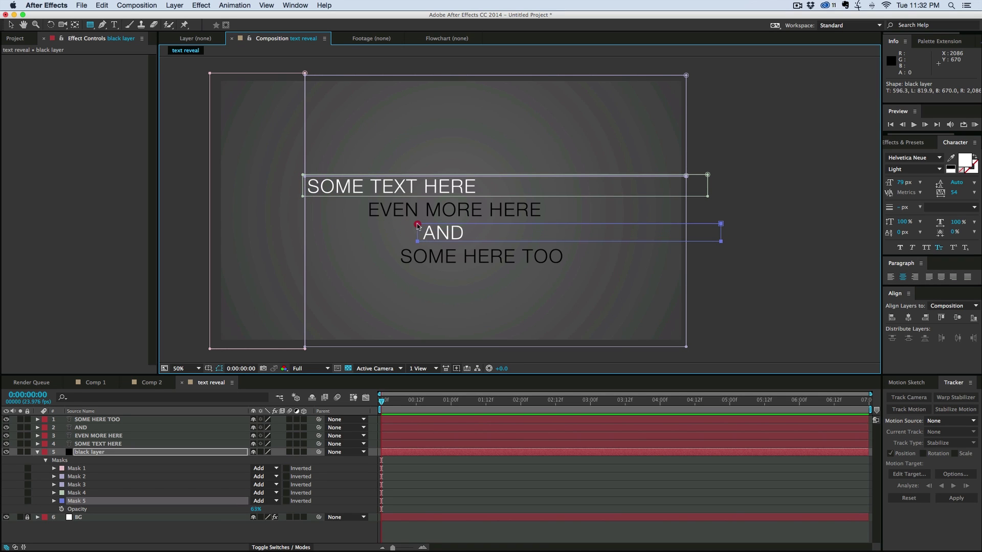
{"action": "left_click_drag", "start_coordinate": [418, 225], "coordinate": [418, 225]}
Rename the black layer's masks Left, Top, Bottom, T text and B text, then free-transform the Left mask path
{"action": "left_click", "coordinate": [76, 468]}
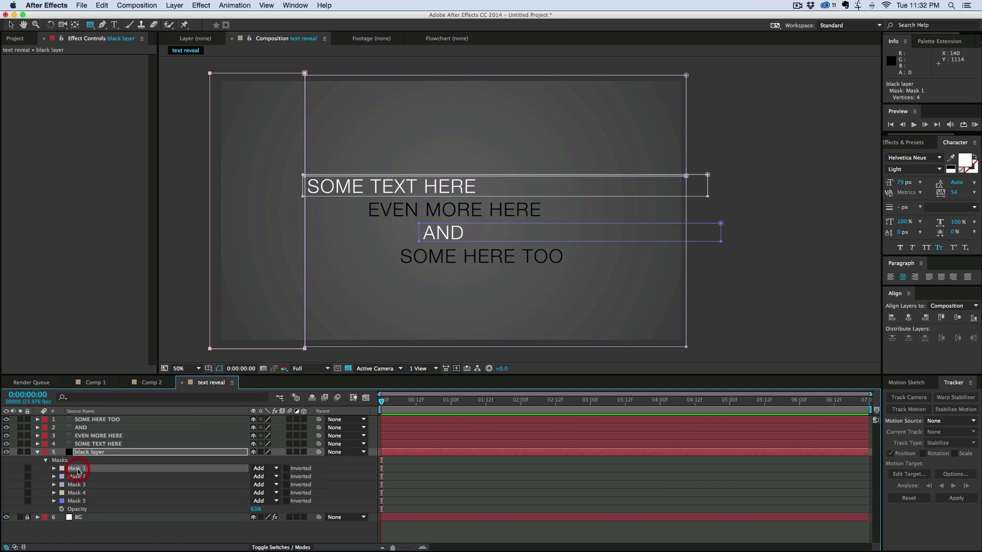
{"action": "type", "text": "Left"}
{"action": "left_click", "coordinate": [77, 477]}
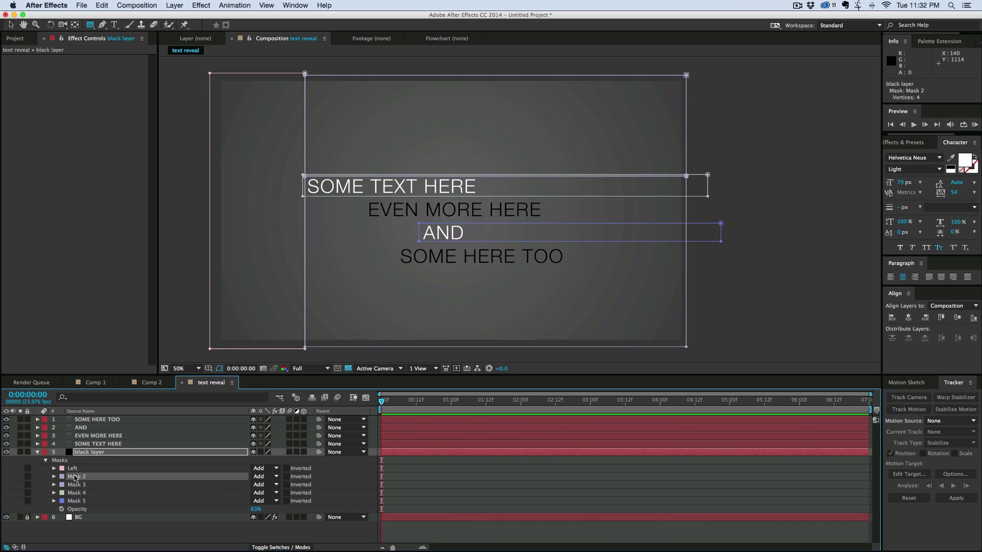
{"action": "type", "text": "Top"}
{"action": "left_click", "coordinate": [77, 484]}
{"action": "type", "text": "Bottom"}
{"action": "left_click", "coordinate": [77, 493]}
{"action": "key", "text": "Return"}
{"action": "type", "text": "S"}
{"action": "key", "text": "Return"}
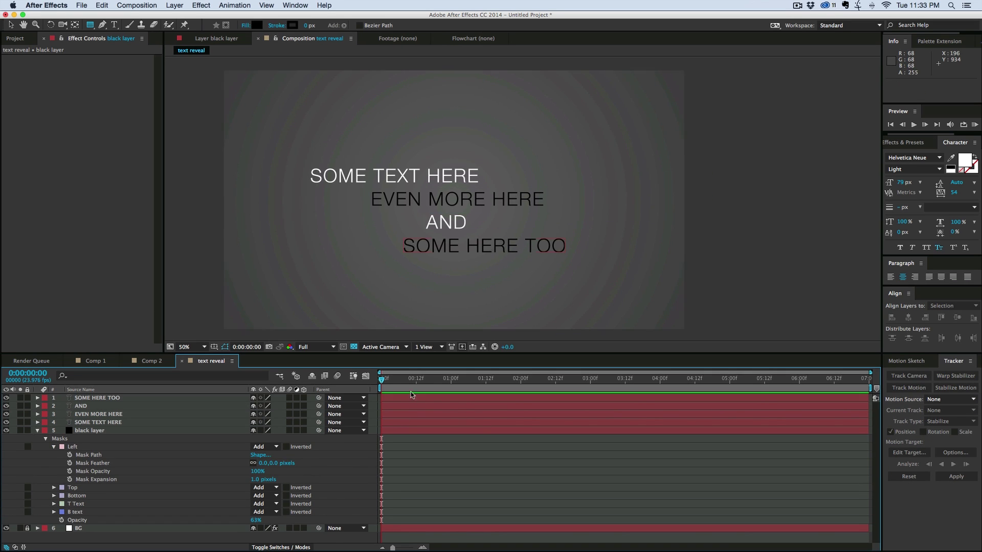
{"action": "left_click", "coordinate": [91, 455]}
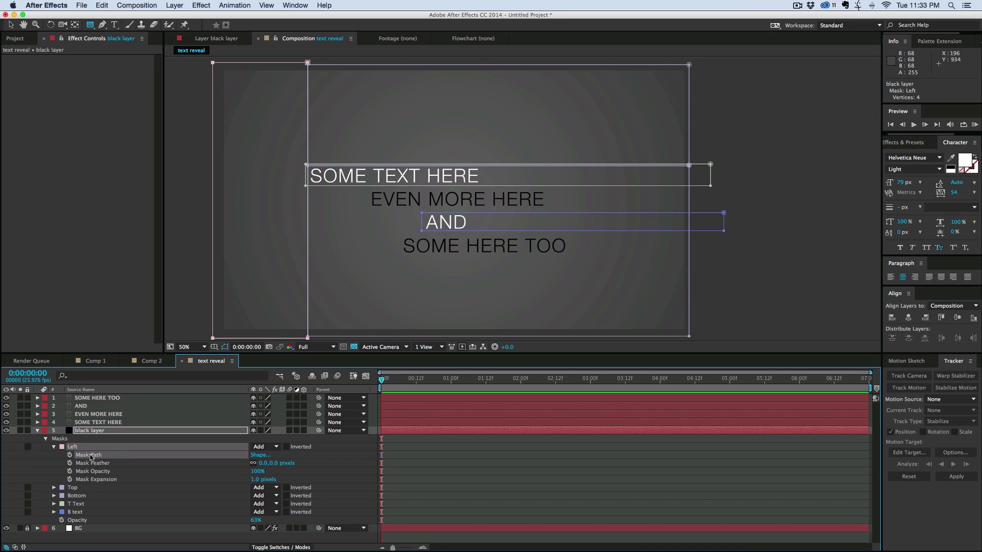
{"action": "key", "text": "super+t"}
Keyframe the Left mask path full-height at 0:00 and collapse it to a thin top strip at frame 5
{"action": "left_click", "coordinate": [70, 455]}
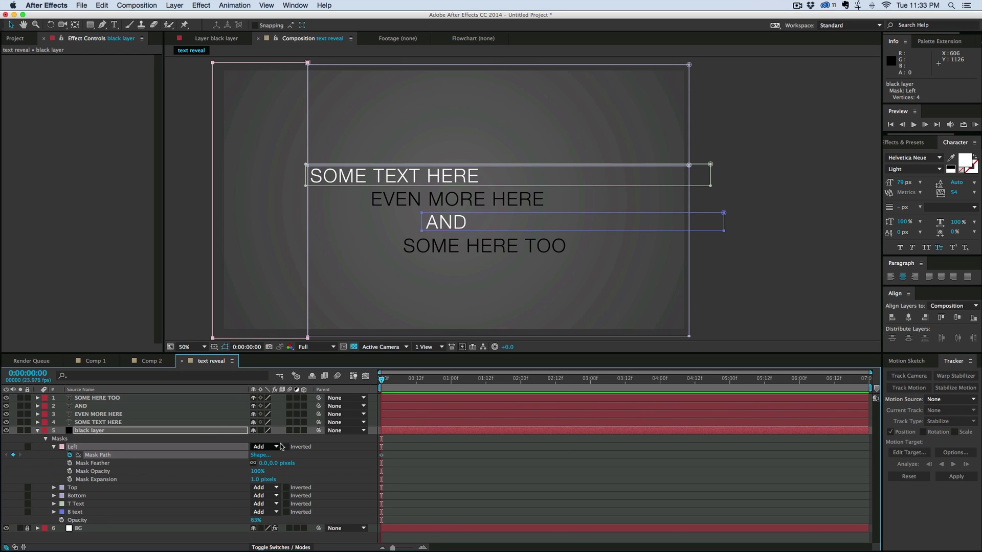
{"action": "key", "text": "Page_Down"}
{"action": "key", "text": "Page_Down"}
{"action": "key", "text": "Page_Down"}
{"action": "key", "text": "Page_Down"}
{"action": "key", "text": "Page_Down"}
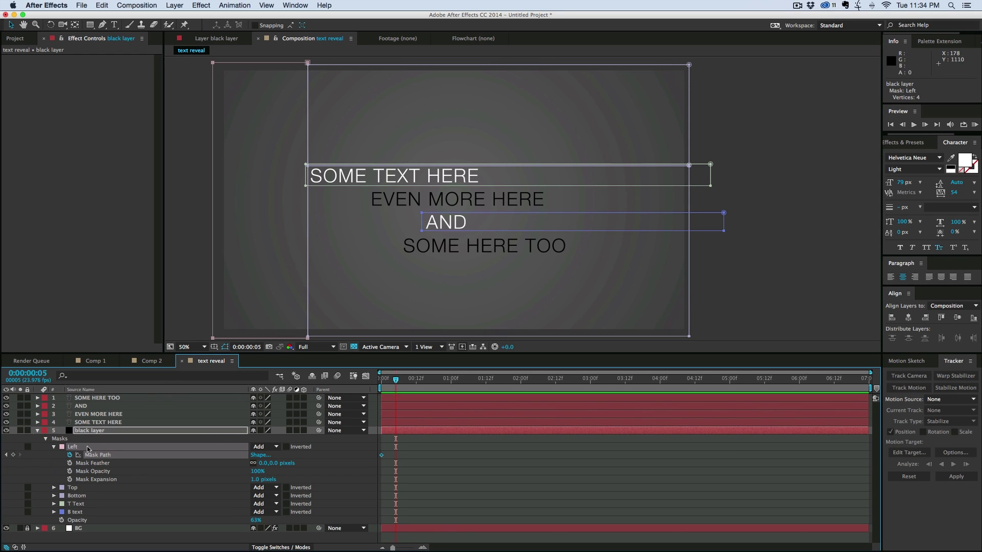
{"action": "key", "text": "super+t"}
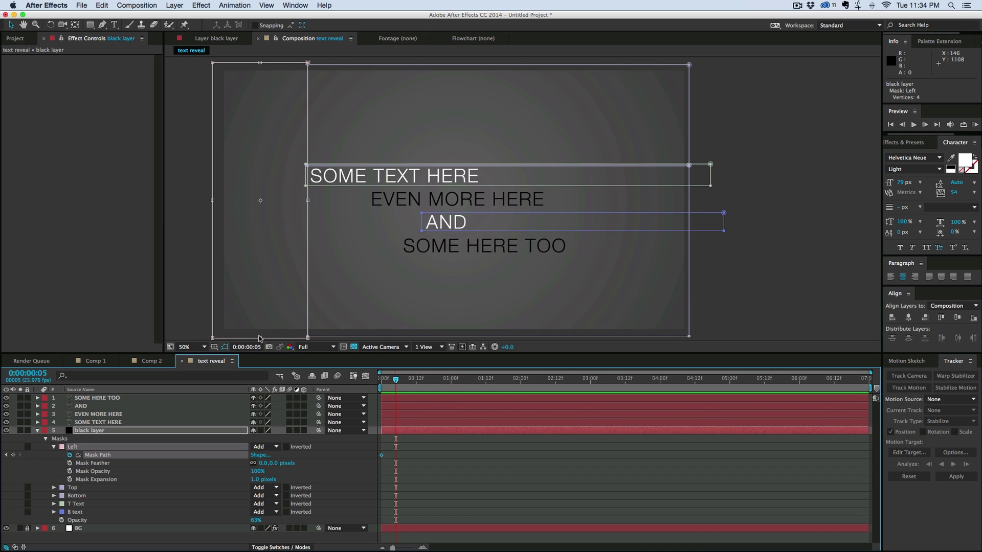
{"action": "left_click_drag", "start_coordinate": [260, 338], "coordinate": [281, 62]}
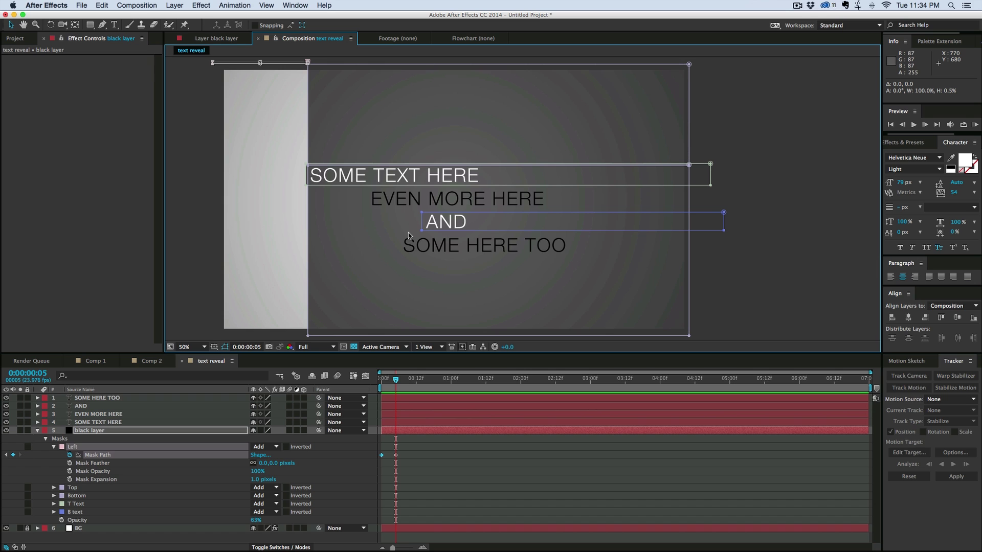
{"action": "left_click", "coordinate": [54, 488]}
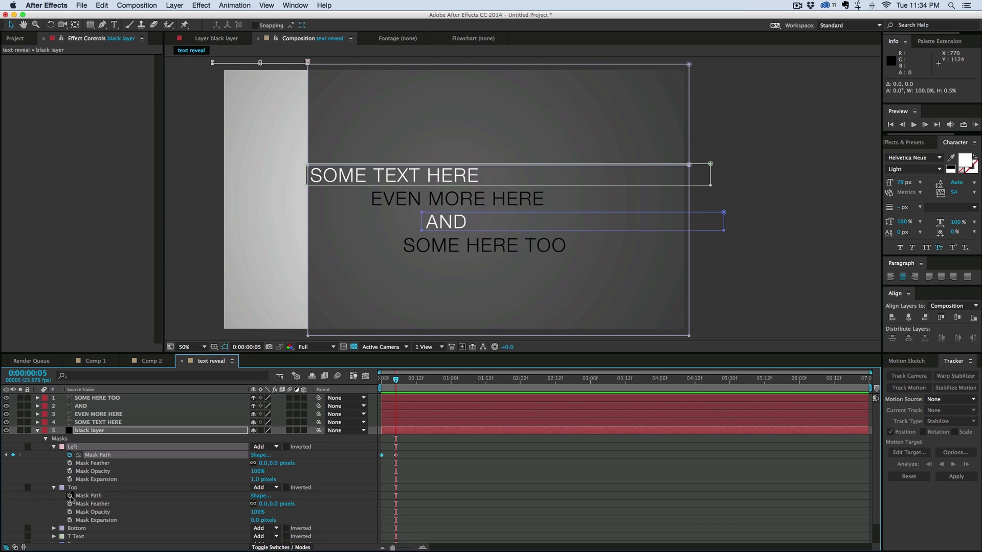
Keyframe the Top mask path at frame 5 and squeeze it into a thin strip at frame 10
{"action": "left_click", "coordinate": [70, 496]}
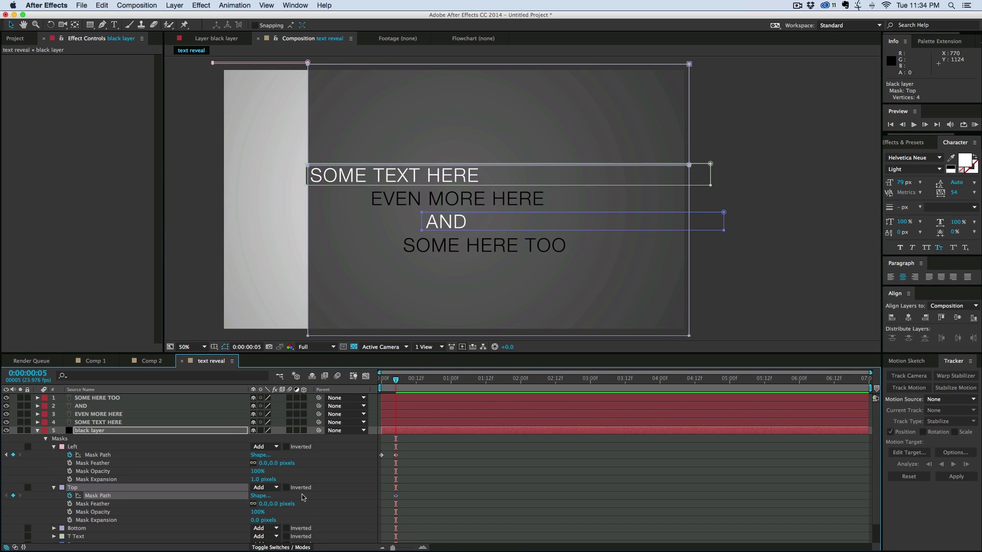
{"action": "key", "text": "Page_Down"}
{"action": "key", "text": "Page_Down"}
{"action": "key", "text": "Page_Down"}
{"action": "key", "text": "Page_Down"}
{"action": "key", "text": "Page_Down"}
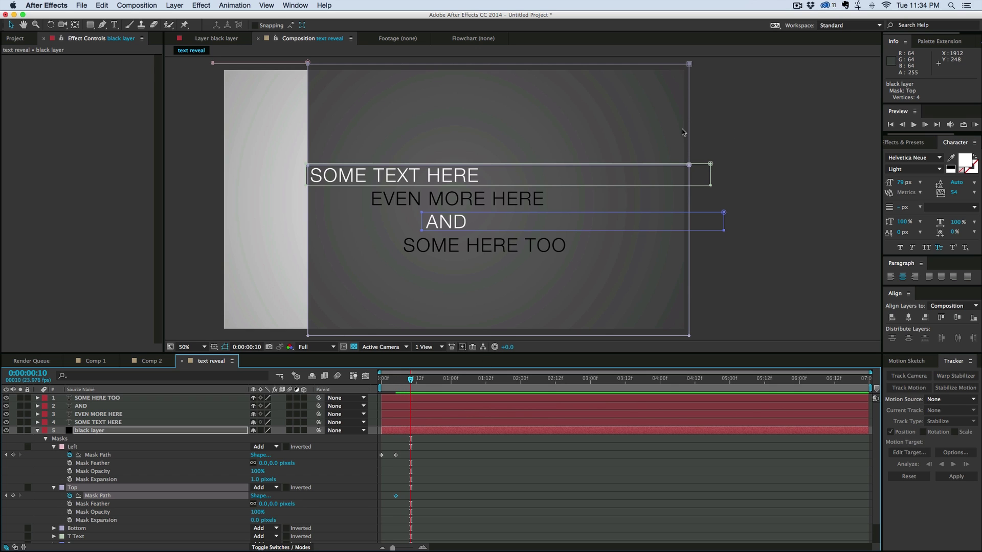
{"action": "double_click", "coordinate": [689, 132]}
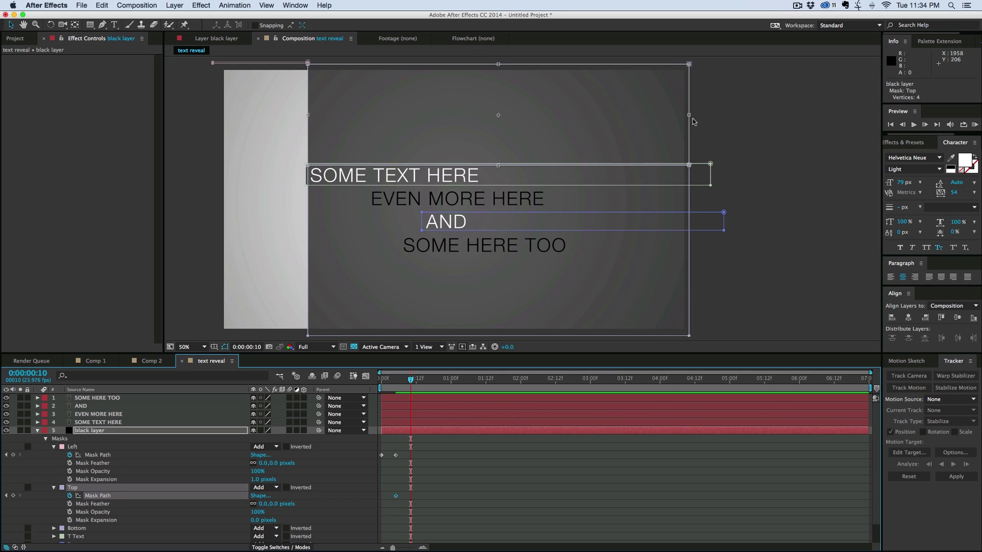
{"action": "left_click_drag", "start_coordinate": [689, 117], "coordinate": [308, 121]}
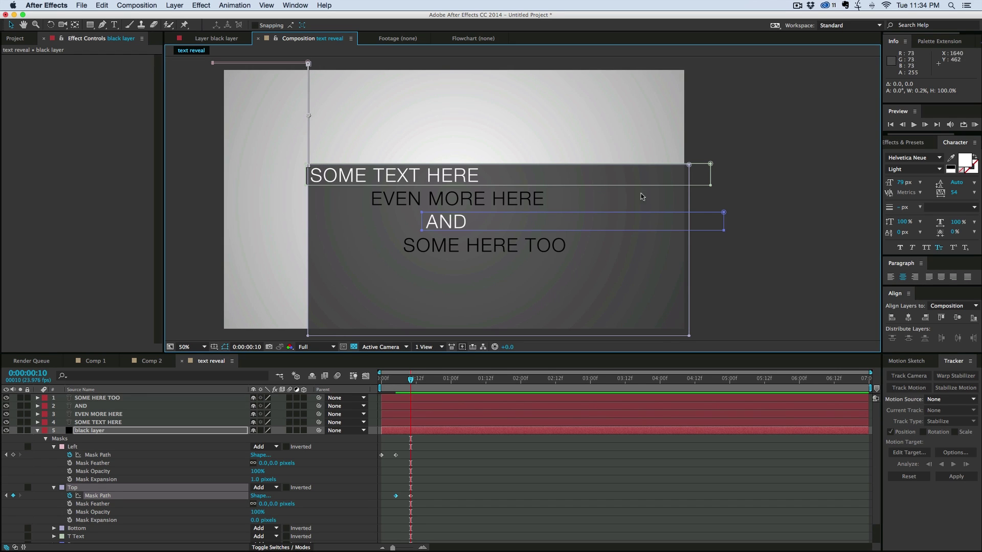
Keyframe Top mask expansion at frame 9, reduce it at frame 11, and preview from the start
{"action": "key", "text": "Page_Up"}
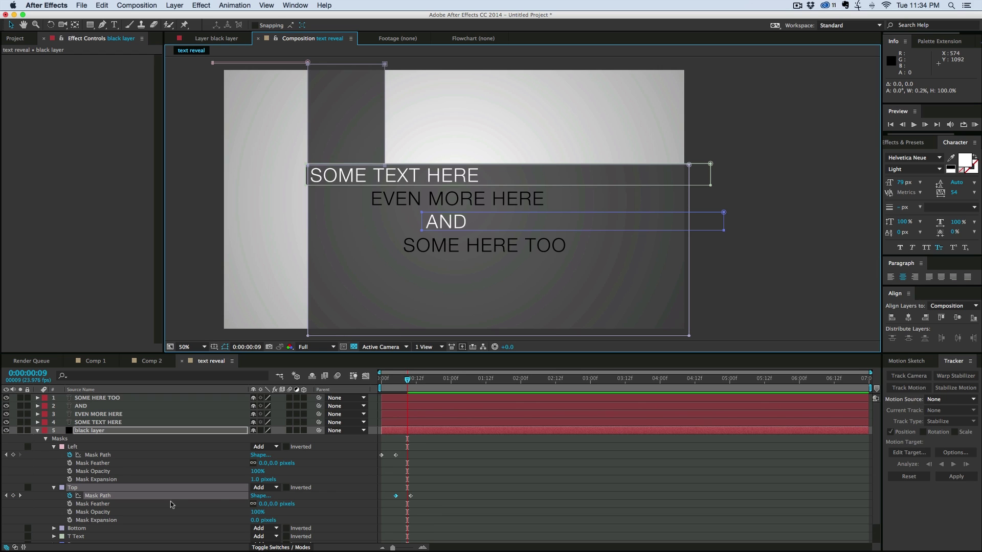
{"action": "left_click", "coordinate": [70, 520]}
{"action": "key", "text": "Page_Down"}
{"action": "key", "text": "Page_Down"}
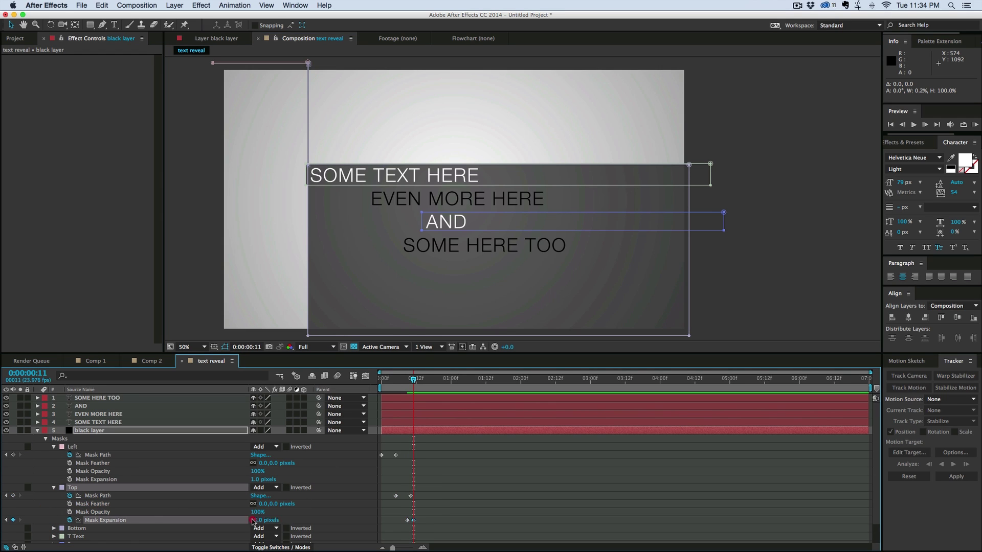
{"action": "left_click_drag", "start_coordinate": [252, 522], "coordinate": [249, 520]}
{"action": "left_click_drag", "start_coordinate": [413, 379], "coordinate": [383, 382]}
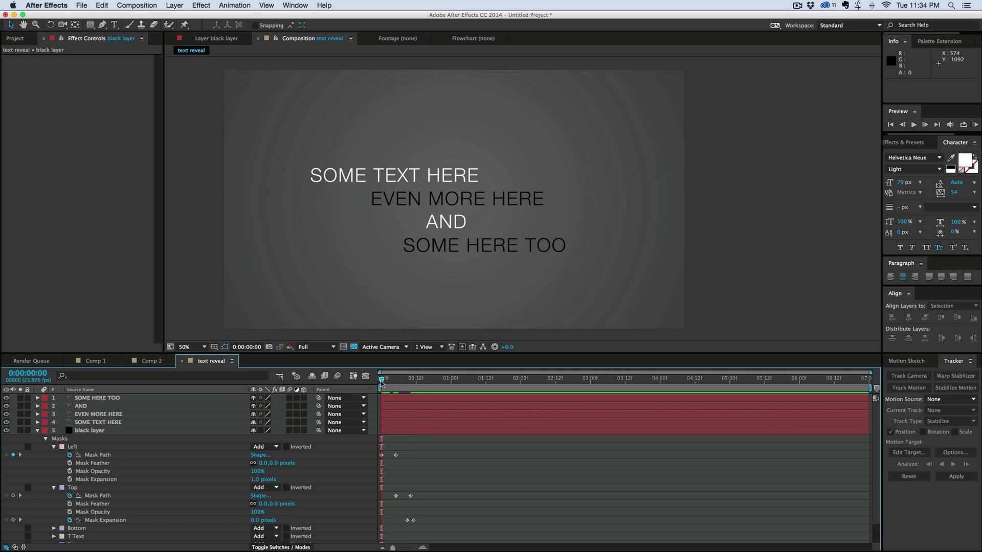
{"action": "key", "text": "space"}
{"action": "key", "text": "space"}
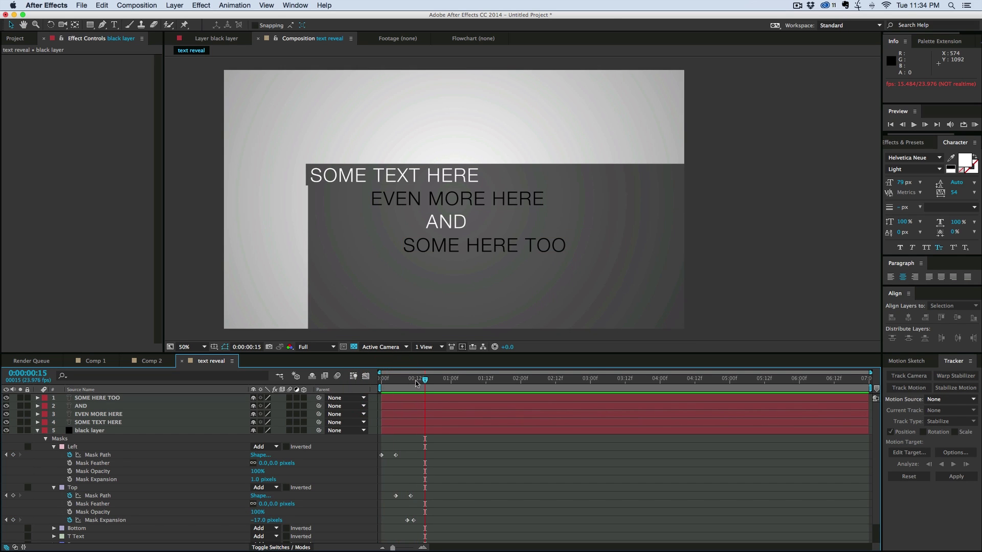
Zoom in to inspect the reveal at frame 8 and select the T Text mask's path
{"action": "left_click_drag", "start_coordinate": [416, 382], "coordinate": [382, 382]}
{"action": "scroll", "coordinate": [297, 171], "scroll_direction": "up", "scroll_amount": 2}
{"action": "left_click_drag", "start_coordinate": [288, 184], "coordinate": [514, 214]}
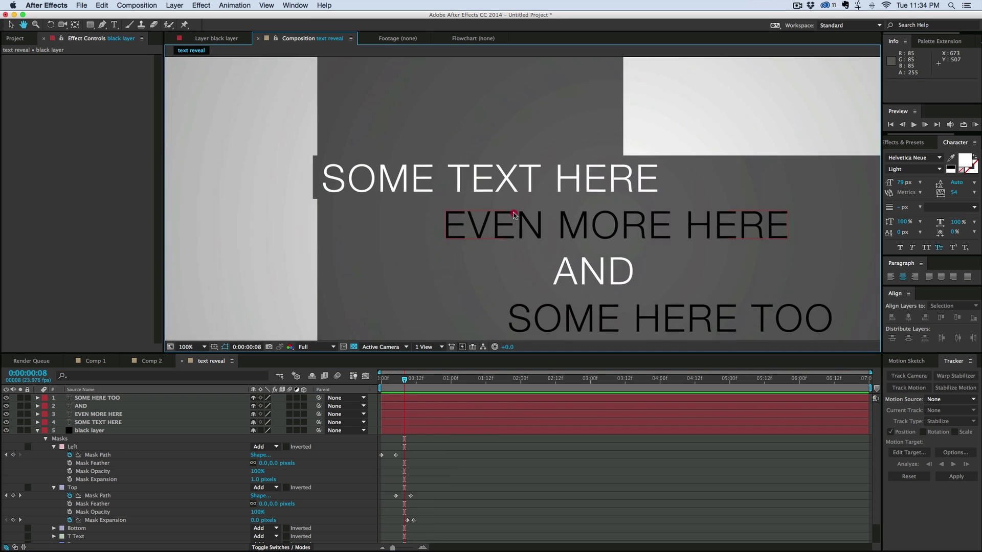
{"action": "scroll", "coordinate": [514, 215], "scroll_direction": "left", "scroll_amount": 5}
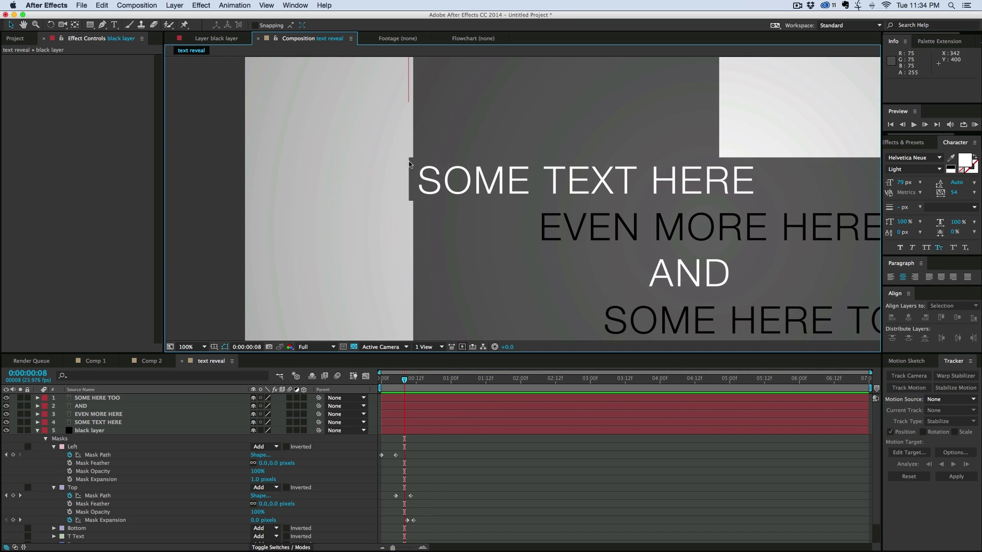
{"action": "scroll", "coordinate": [138, 485], "scroll_direction": "down", "scroll_amount": 2}
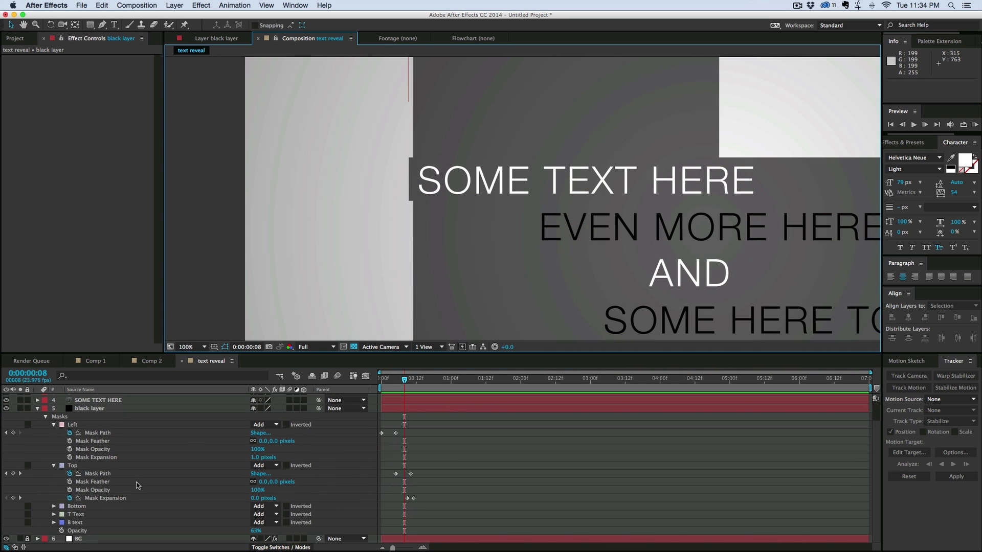
{"action": "left_click", "coordinate": [77, 514]}
{"action": "left_click", "coordinate": [54, 515]}
{"action": "scroll", "coordinate": [56, 515], "scroll_direction": "down", "scroll_amount": 1}
{"action": "left_click", "coordinate": [94, 518]}
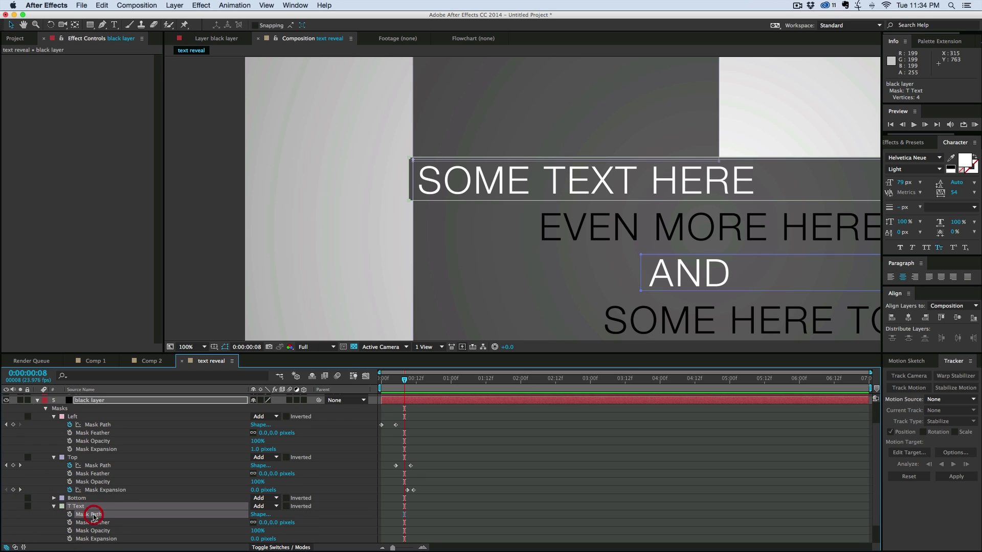
Zoom back out to 50% and set a Bottom mask path keyframe at frame 10
{"action": "key", "text": "comma"}
{"action": "key", "text": "comma"}
{"action": "key", "text": "comma"}
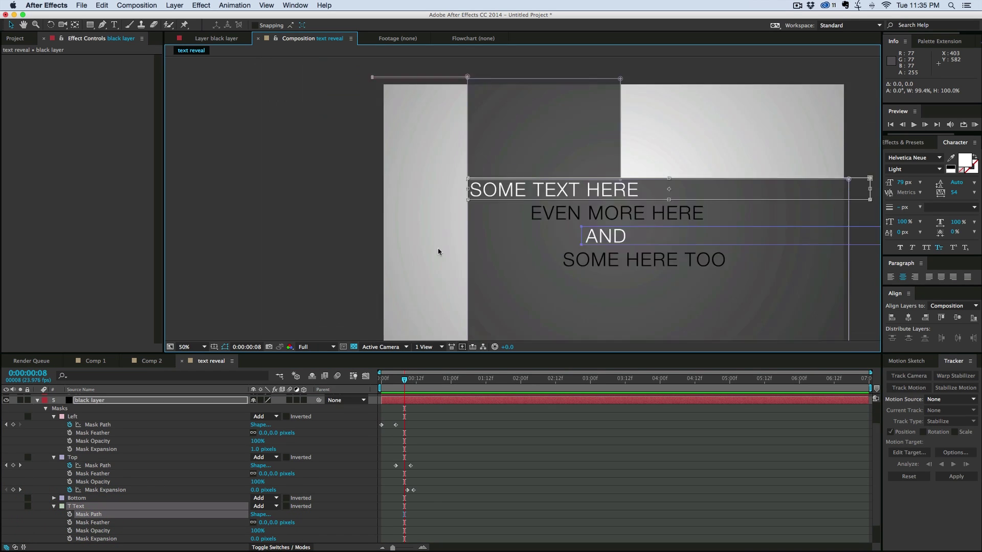
{"action": "left_click", "coordinate": [463, 251]}
{"action": "key", "text": "period"}
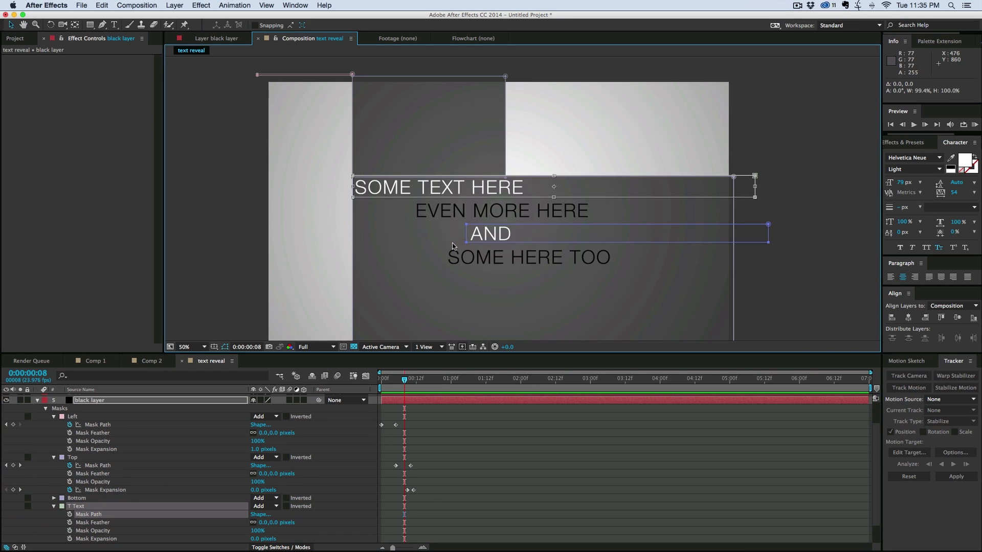
{"action": "left_click", "coordinate": [438, 448]}
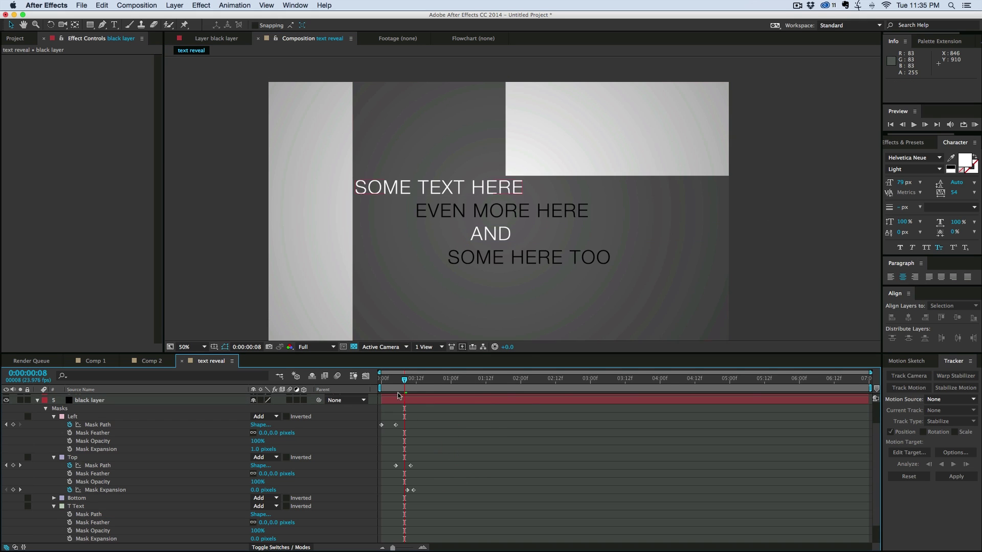
{"action": "mouse_move", "coordinate": [404, 381]}
{"action": "left_mouse_down"}
{"action": "mouse_move", "coordinate": [392, 382]}
{"action": "mouse_move", "coordinate": [413, 383]}
{"action": "left_mouse_up"}
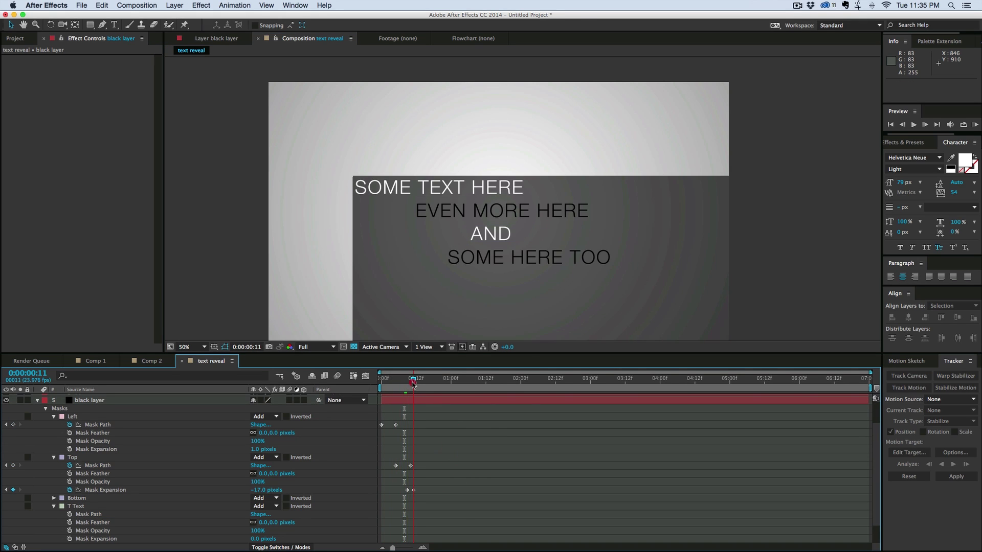
{"action": "left_click", "coordinate": [439, 420]}
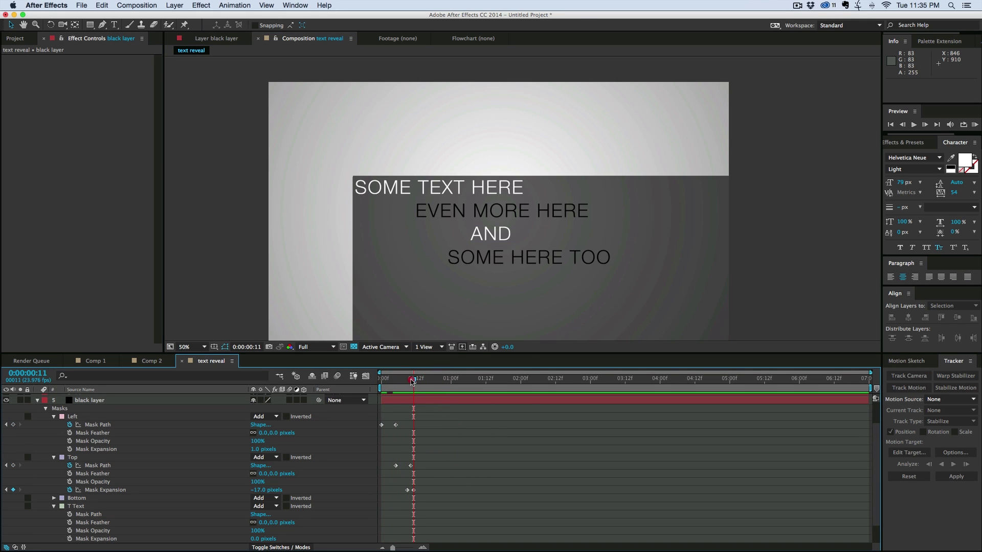
{"action": "left_click", "coordinate": [53, 498]}
{"action": "left_click", "coordinate": [69, 506]}
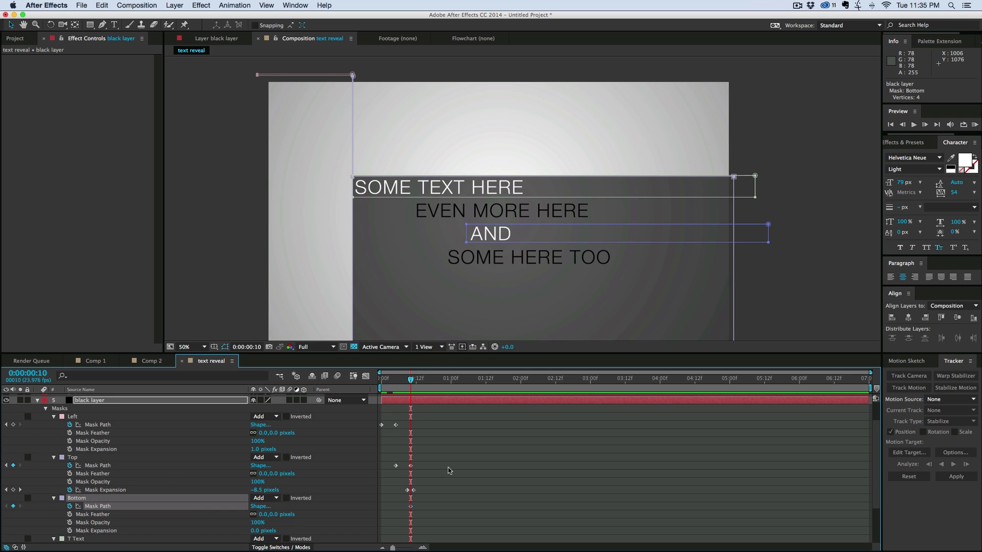
At frame 15, pull the Bottom mask's lower edge up into a thin band
{"action": "key", "text": "Page_Down"}
{"action": "key", "text": "Page_Down"}
{"action": "key", "text": "Page_Down"}
{"action": "key", "text": "Page_Down"}
{"action": "key", "text": "Page_Down"}
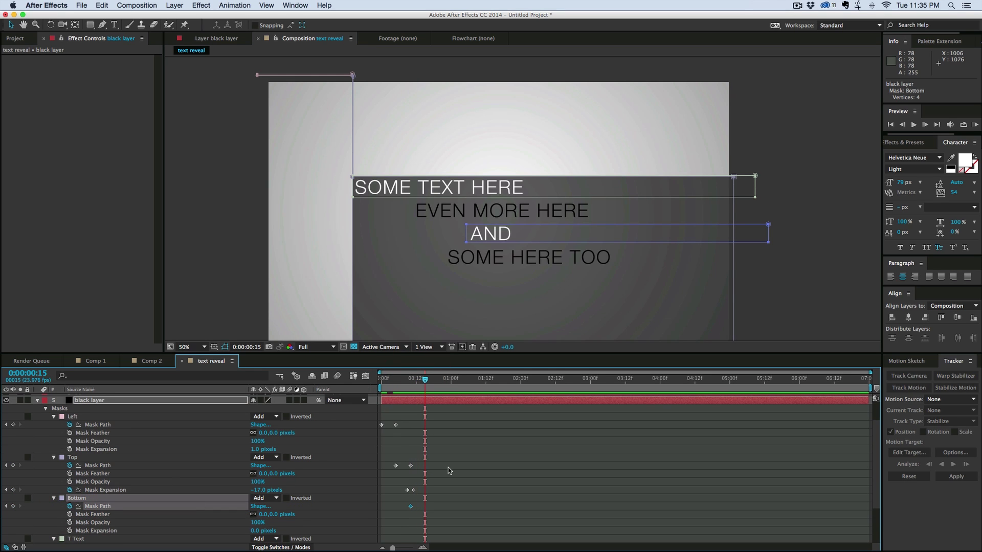
{"action": "scroll", "coordinate": [558, 278], "scroll_direction": "down", "scroll_amount": 2}
{"action": "double_click", "coordinate": [512, 219]}
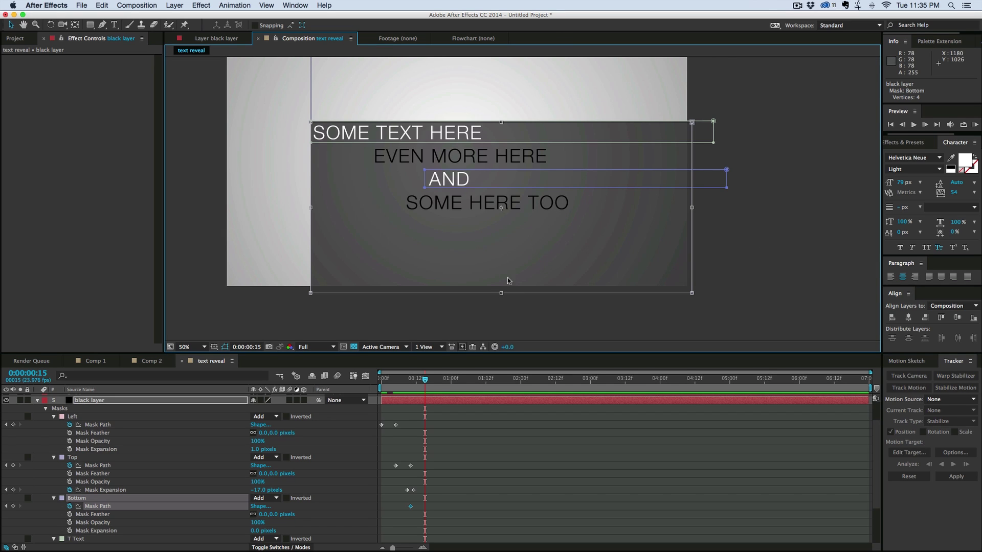
{"action": "left_click_drag", "start_coordinate": [501, 294], "coordinate": [502, 135]}
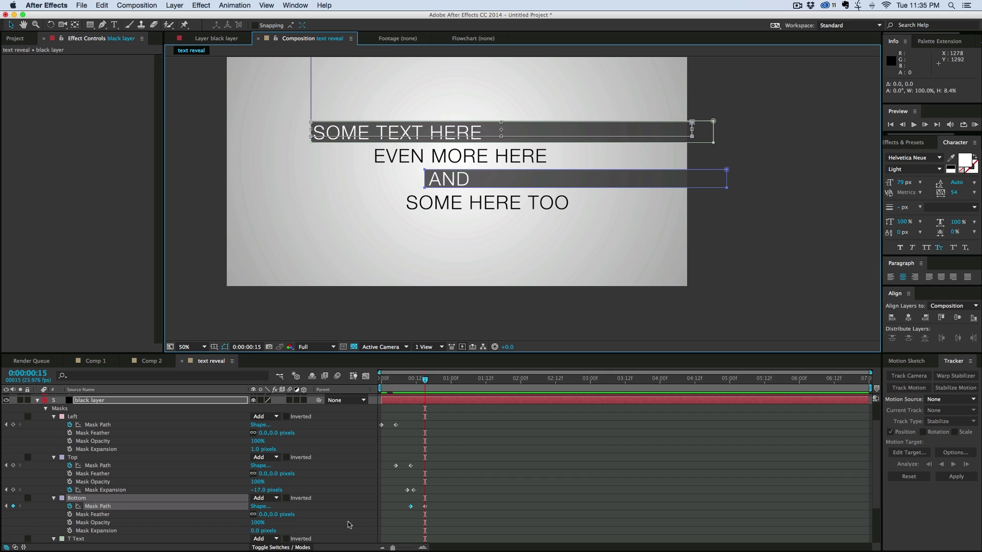
Keyframe Bottom mask expansion at 0.0 on frame 15 and -406 pixels on frame 16
{"action": "left_click", "coordinate": [70, 530]}
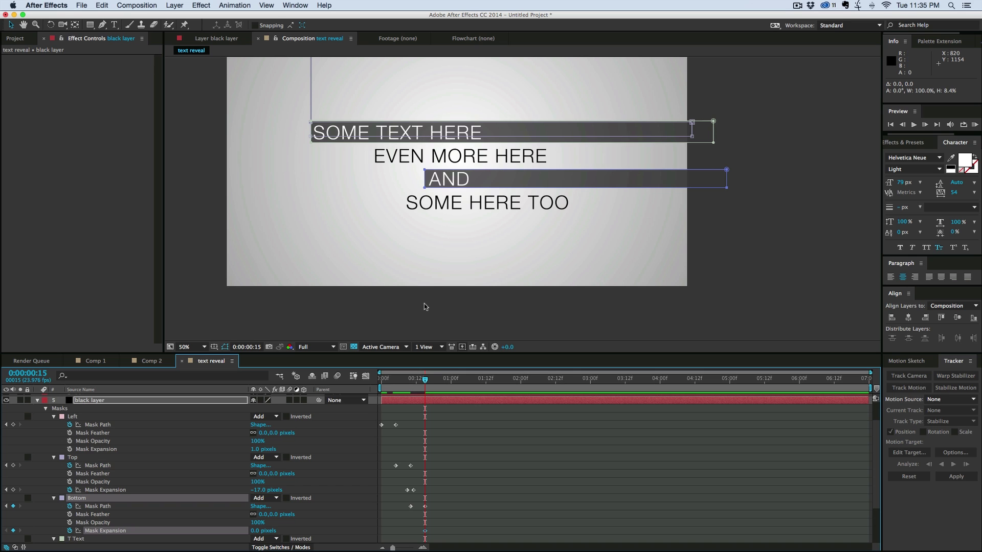
{"action": "key", "text": "Page_Down"}
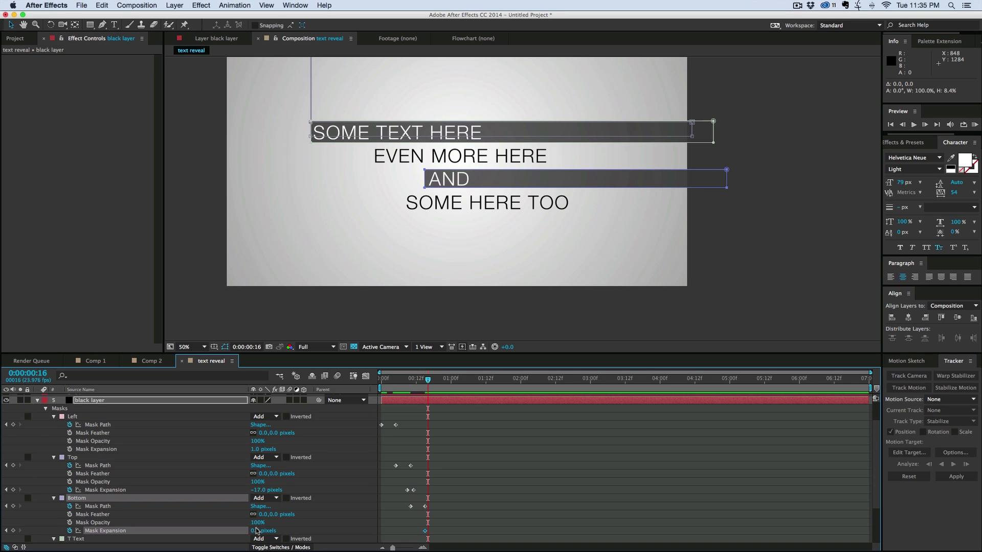
{"action": "left_click_drag", "start_coordinate": [258, 532], "coordinate": [107, 515]}
{"action": "scroll", "coordinate": [451, 447], "scroll_direction": "down", "scroll_amount": 2}
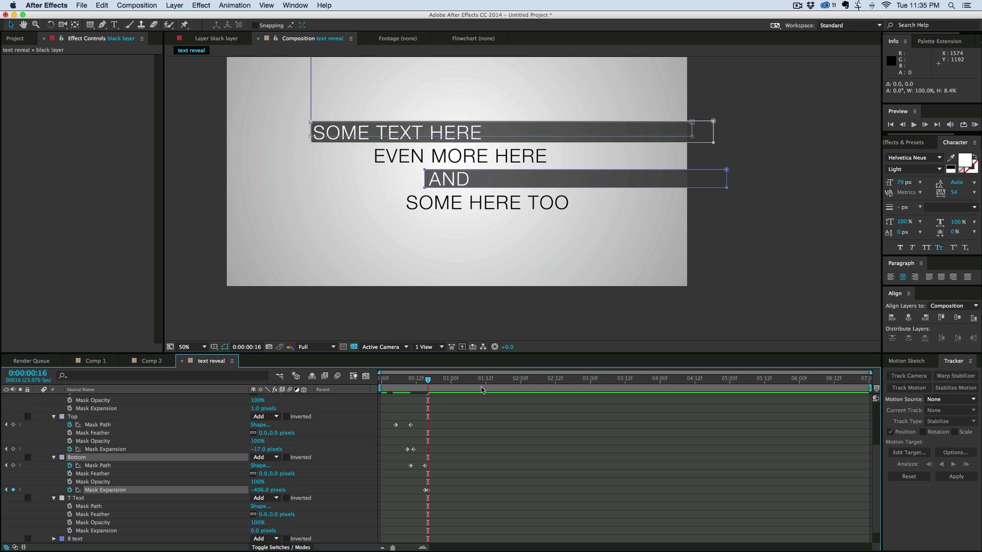
Keyframe the T Text and B text mask paths at frame 16, then shrink them to fit SOME TEXT HERE and AND at frame 21
{"action": "scroll", "coordinate": [148, 463], "scroll_direction": "down", "scroll_amount": 3}
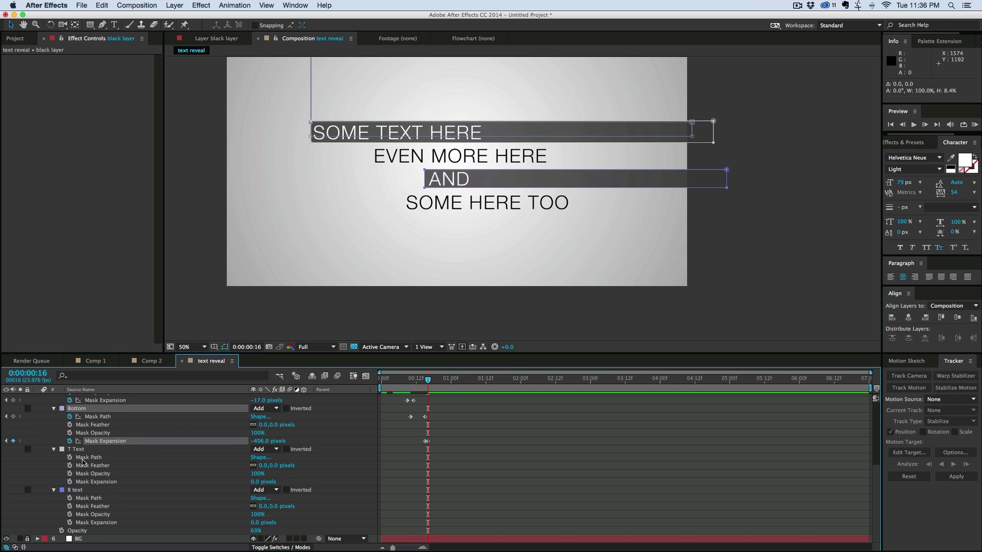
{"action": "left_click", "coordinate": [70, 457]}
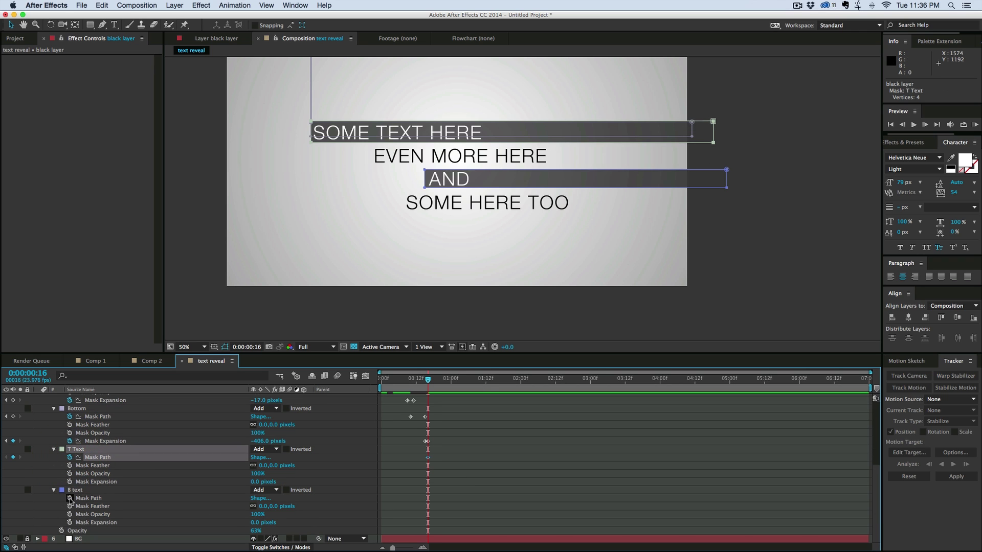
{"action": "left_click", "coordinate": [70, 498]}
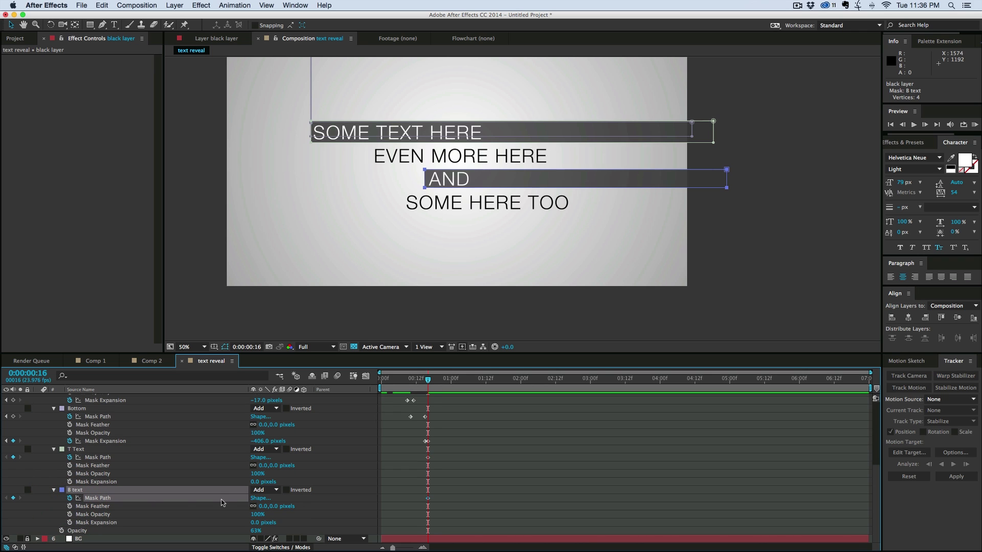
{"action": "key", "text": "Page_Down"}
{"action": "key", "text": "Page_Down"}
{"action": "key", "text": "Page_Down"}
{"action": "key", "text": "Page_Down"}
{"action": "key", "text": "Page_Down"}
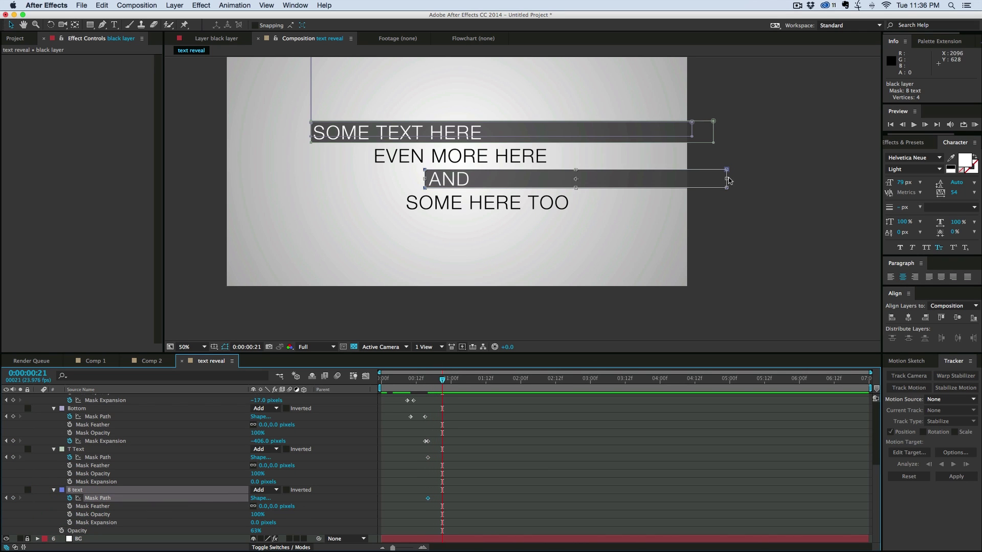
{"action": "left_click_drag", "start_coordinate": [726, 179], "coordinate": [472, 183]}
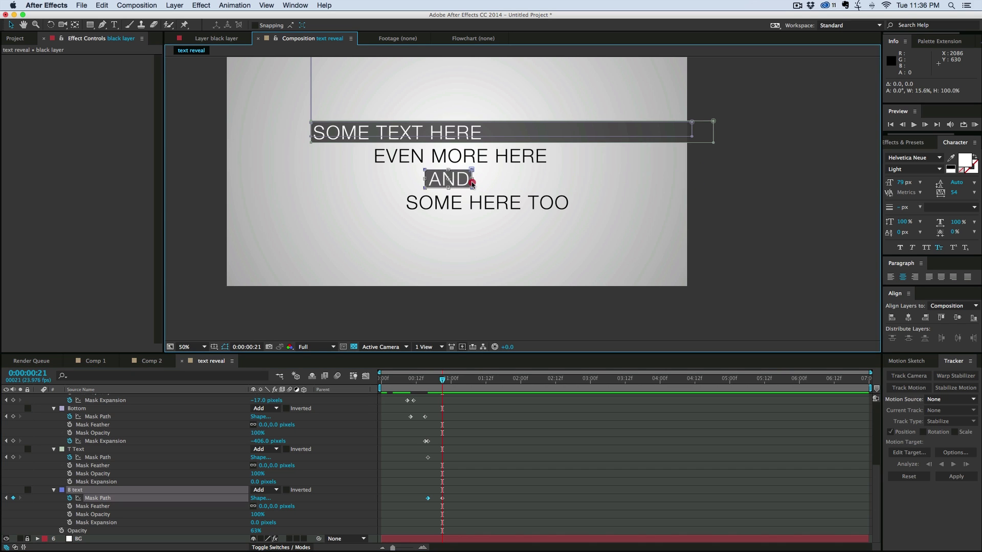
{"action": "left_click", "coordinate": [98, 457]}
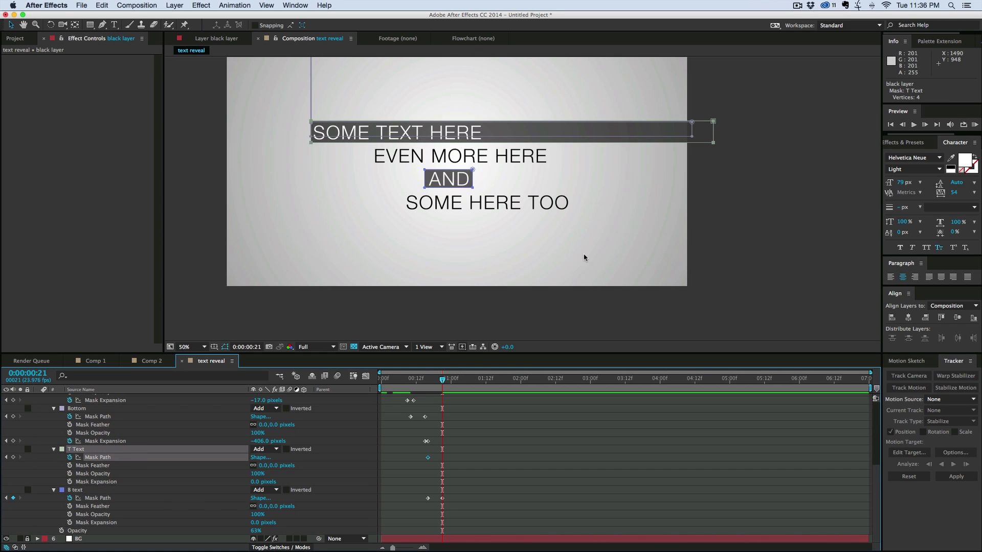
{"action": "left_click_drag", "start_coordinate": [714, 134], "coordinate": [487, 136]}
Apply Easy Ease to all of the black layer's mask keyframes
{"action": "key", "text": "u"}
{"action": "key", "text": "u"}
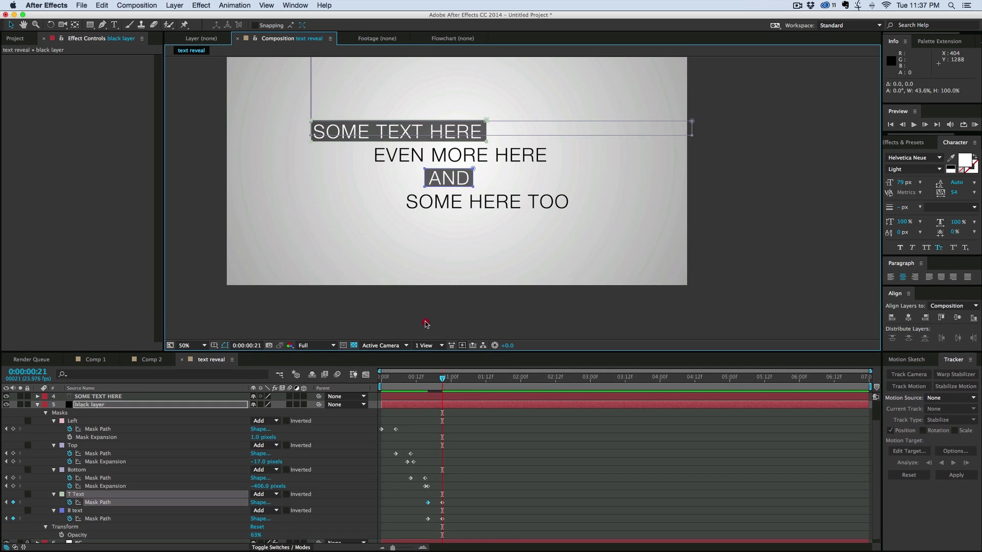
{"action": "left_click_drag", "start_coordinate": [429, 354], "coordinate": [430, 310]}
{"action": "left_click", "coordinate": [468, 513]}
{"action": "left_click_drag", "start_coordinate": [468, 512], "coordinate": [378, 408]}
{"action": "right_click", "coordinate": [395, 412]}
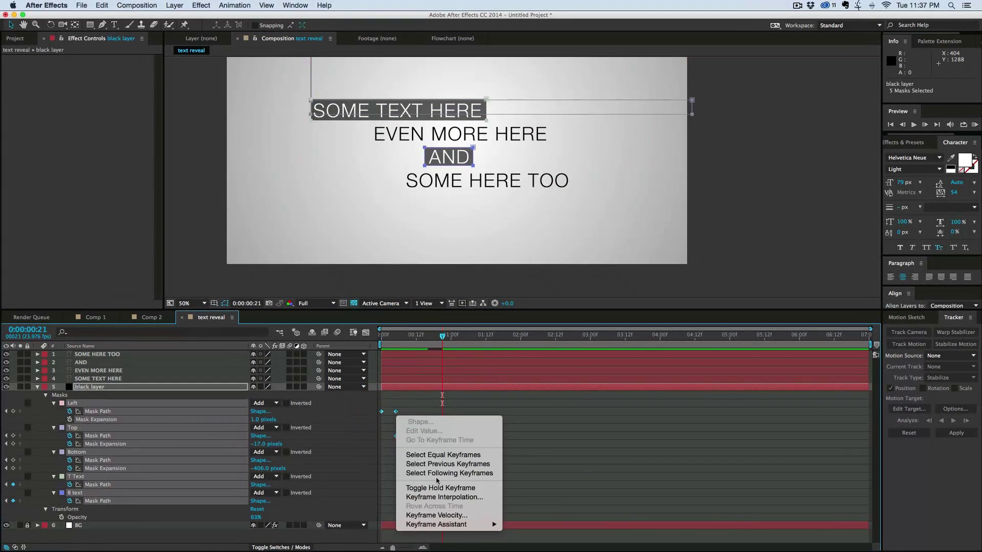
{"action": "mouse_move", "coordinate": [442, 525]}
{"action": "left_click", "coordinate": [532, 489]}
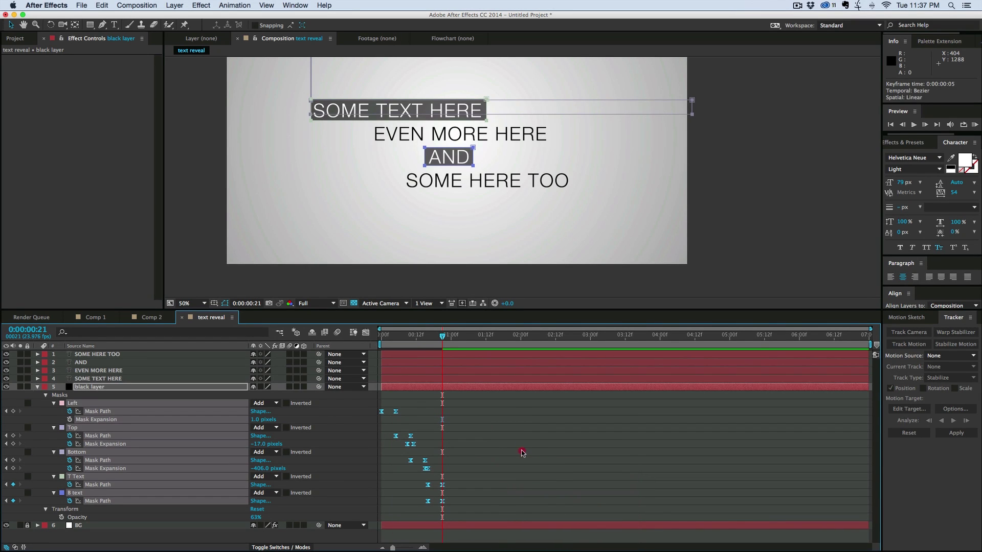
{"action": "left_click", "coordinate": [526, 449]}
Raise the black layer's opacity to 100% at the first frame
{"action": "key", "text": "Home"}
{"action": "left_click", "coordinate": [311, 335]}
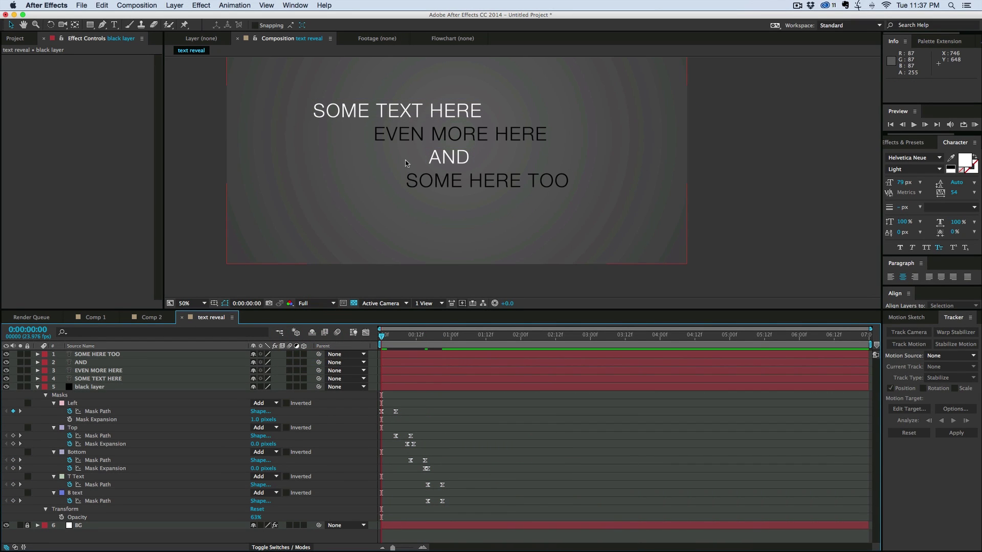
{"action": "left_click_drag", "start_coordinate": [404, 172], "coordinate": [407, 197]}
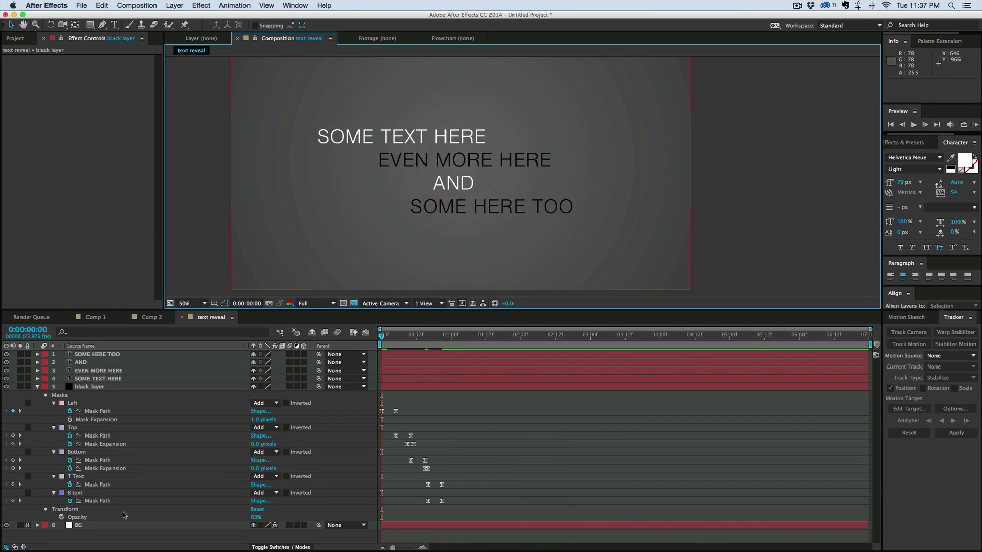
{"action": "left_click_drag", "start_coordinate": [254, 517], "coordinate": [264, 517]}
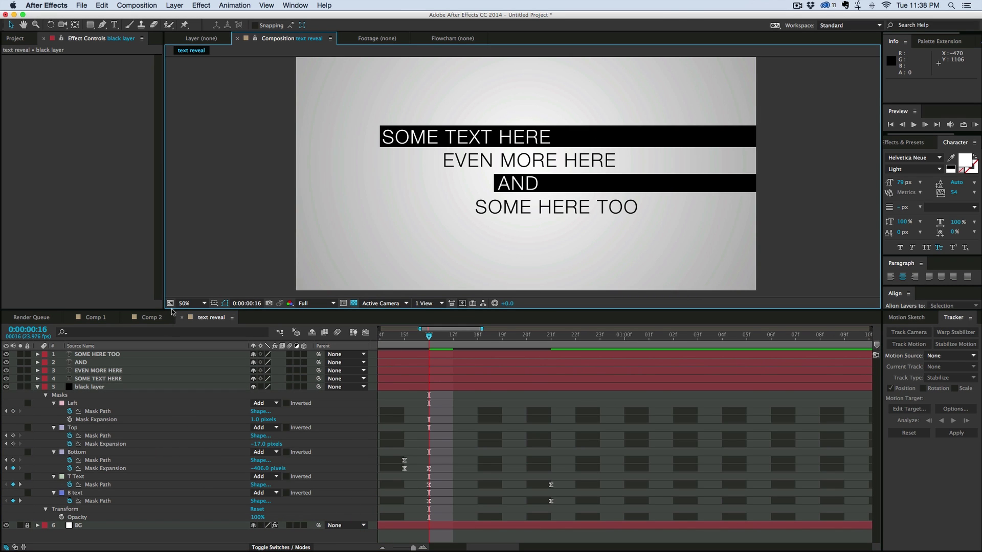
Enlarge the viewer, collapse the black layer's masks, and preview the reveal from the first frame
{"action": "left_click_drag", "start_coordinate": [172, 311], "coordinate": [182, 416]}
{"action": "left_click", "coordinate": [417, 442]}
{"action": "key", "text": "Home"}
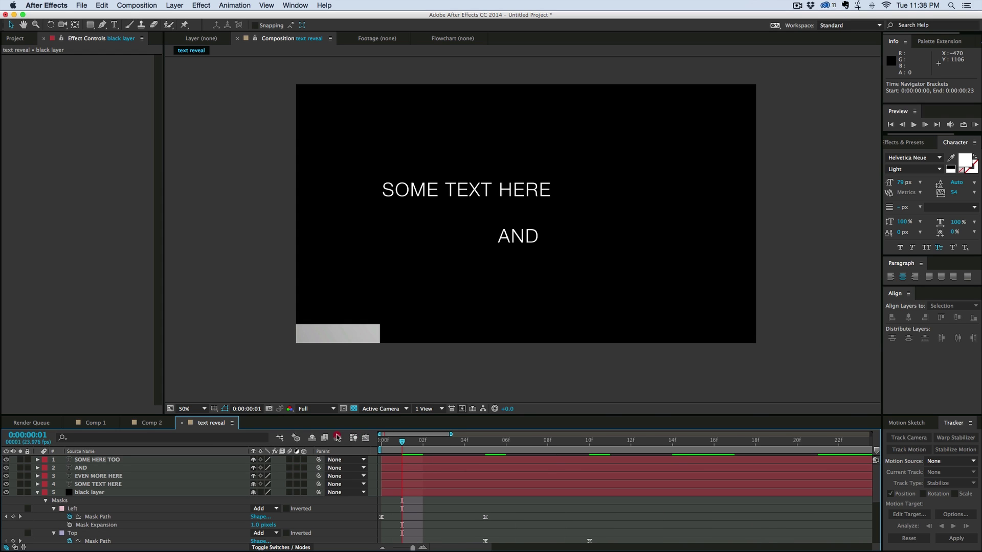
{"action": "left_click_drag", "start_coordinate": [390, 434], "coordinate": [336, 434]}
{"action": "left_click_drag", "start_coordinate": [450, 434], "coordinate": [554, 434]}
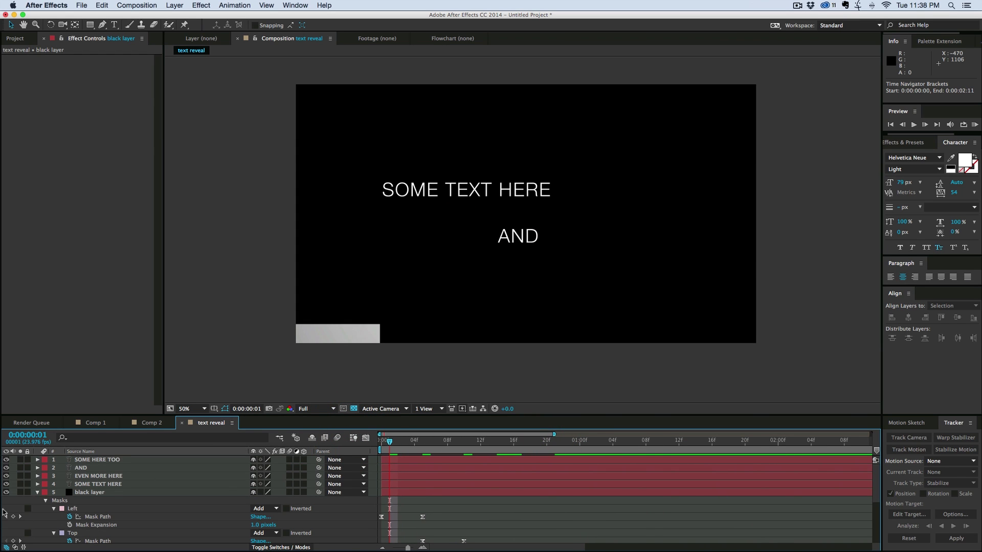
{"action": "left_click", "coordinate": [36, 492]}
{"action": "left_click", "coordinate": [486, 519]}
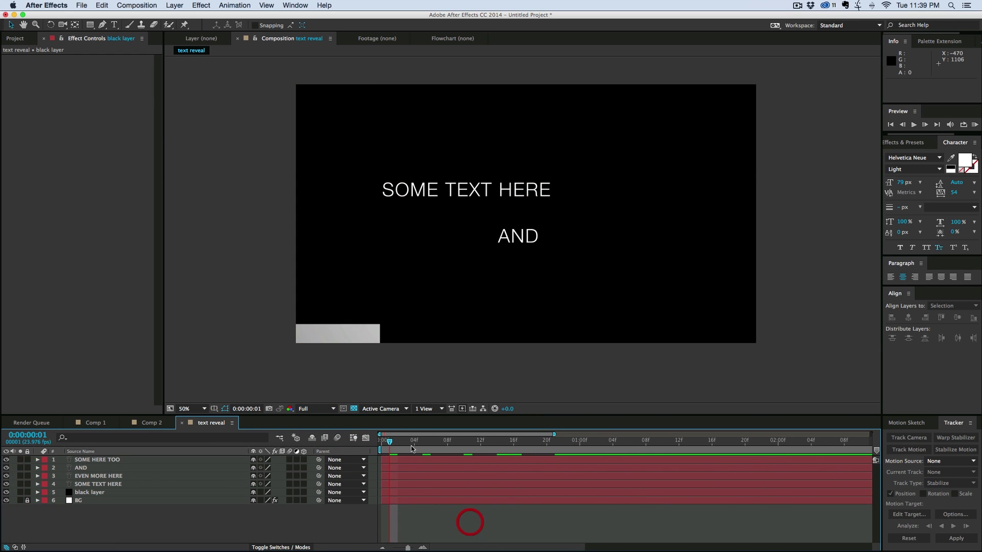
{"action": "key", "text": "Home"}
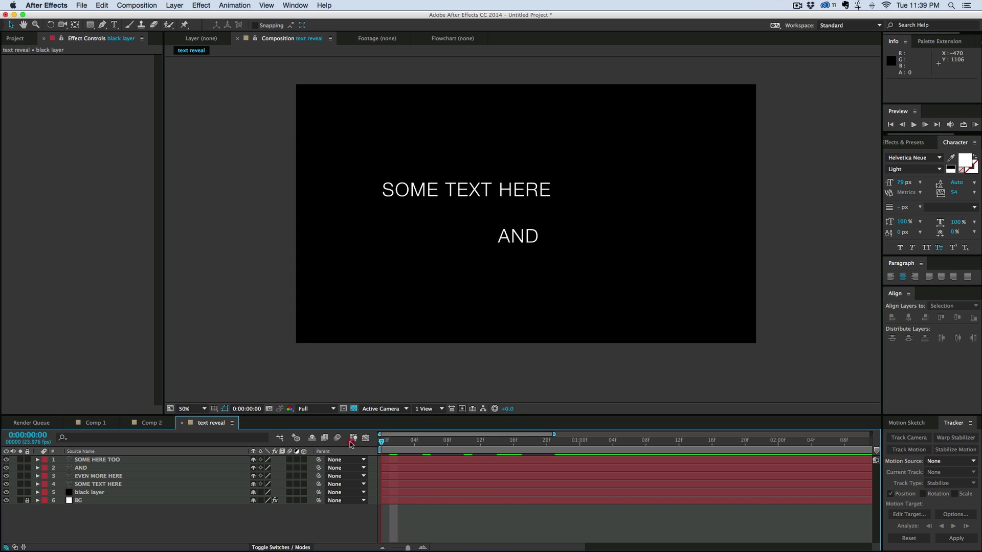
{"action": "key", "text": "space"}
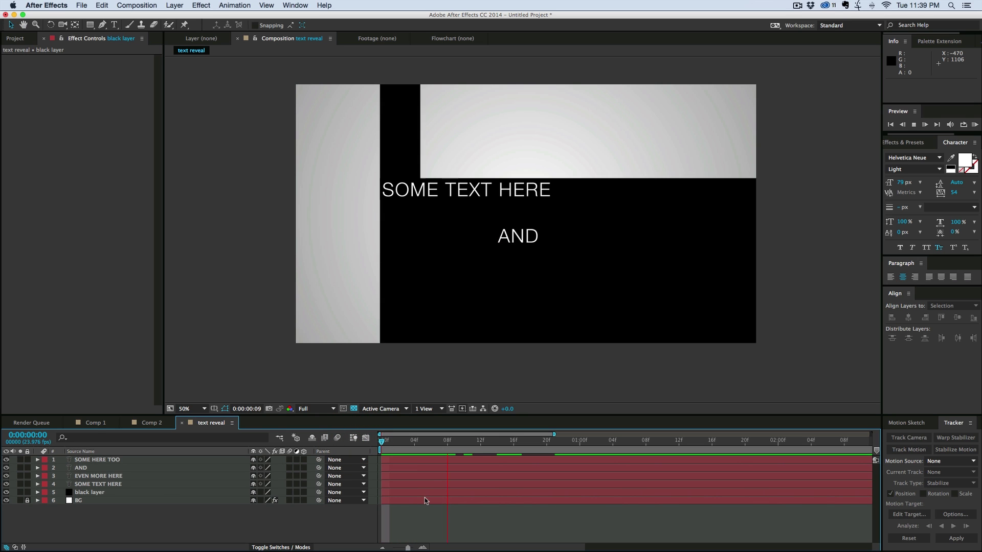
Stop playback, enable motion blur on the black layer, and replay the reveal from the start
{"action": "left_click", "coordinate": [414, 440]}
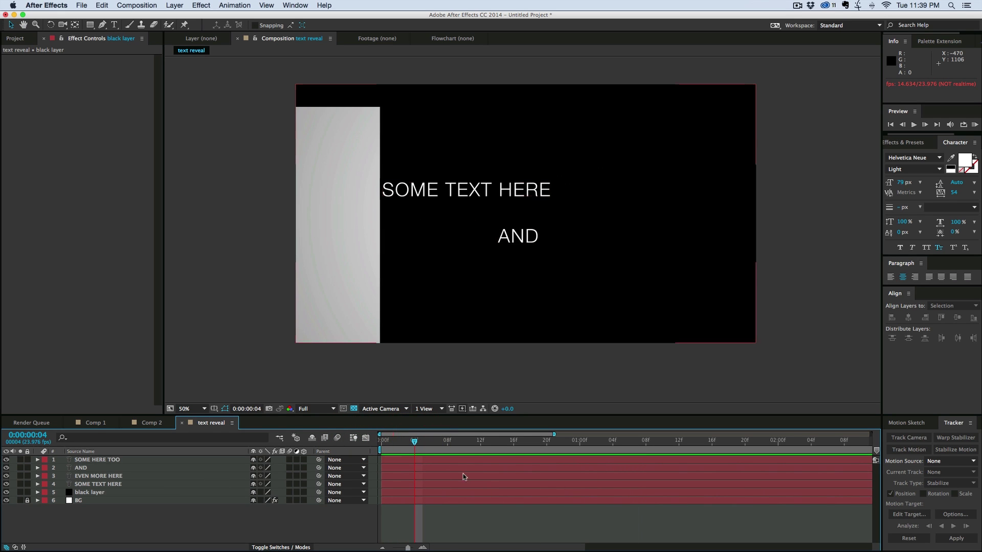
{"action": "key", "text": "Home"}
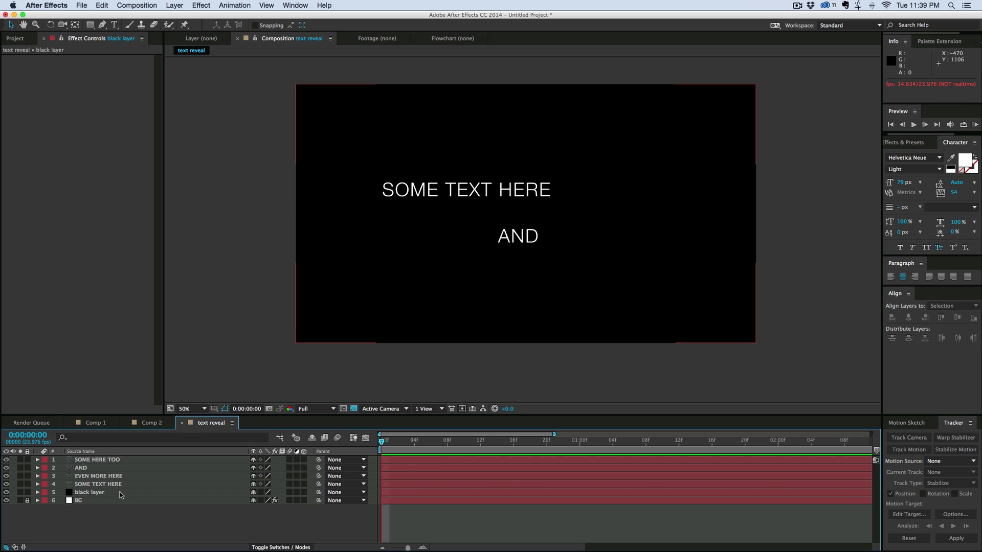
{"action": "left_click", "coordinate": [120, 492]}
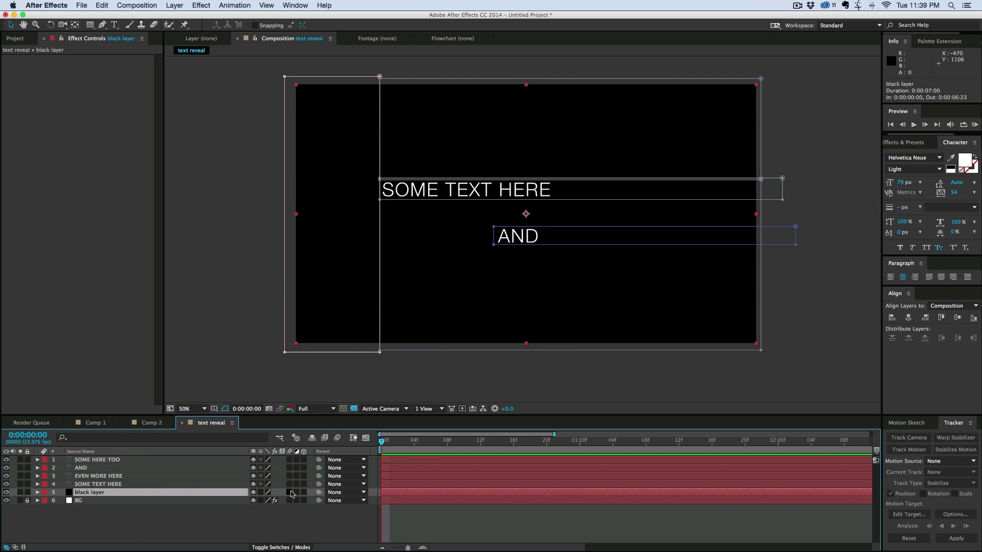
{"action": "left_click", "coordinate": [290, 492]}
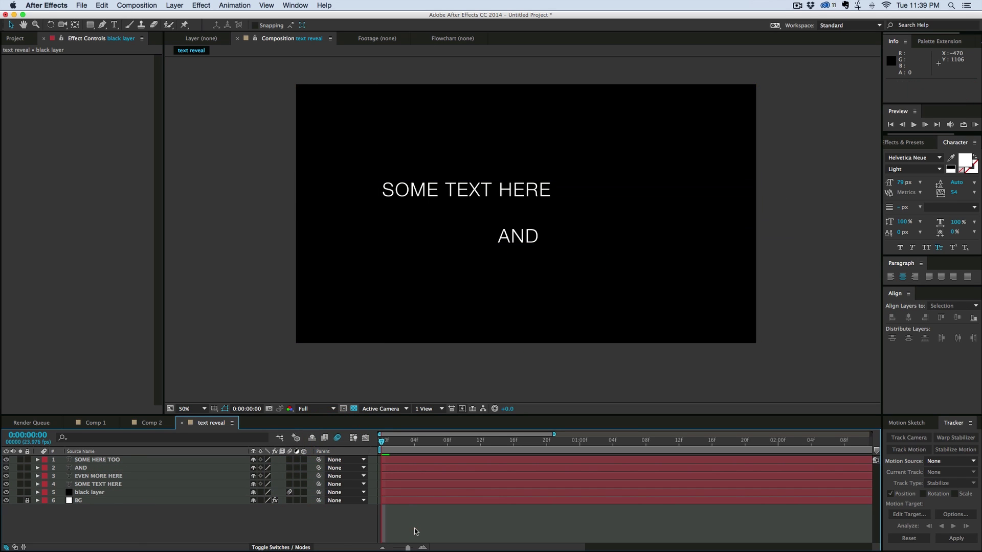
{"action": "key", "text": "space"}
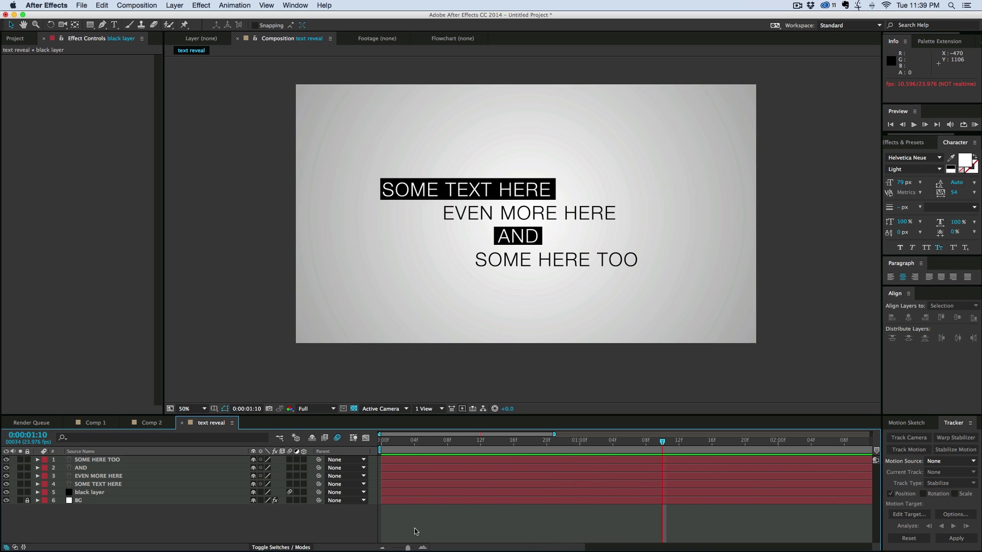
{"action": "key", "text": "space"}
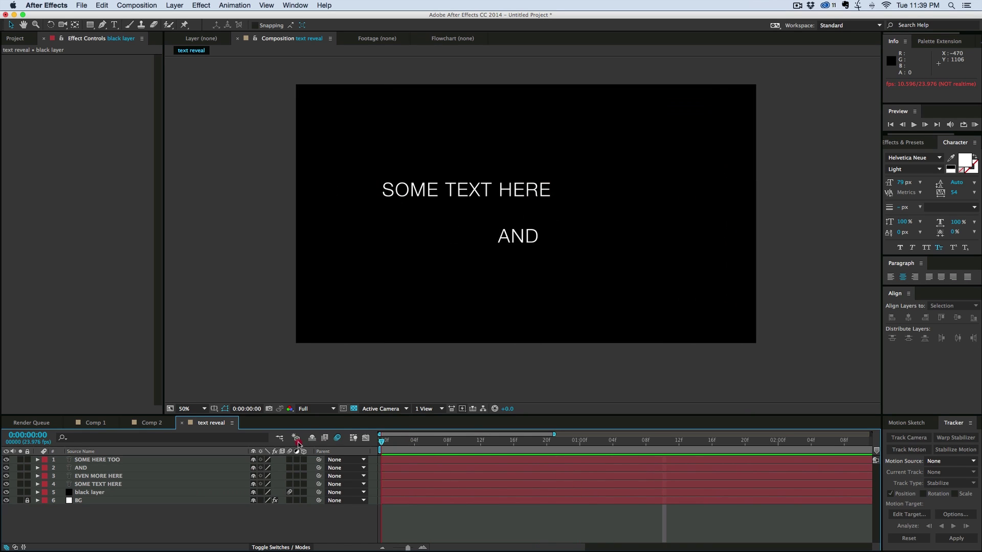
{"action": "left_click", "coordinate": [295, 441]}
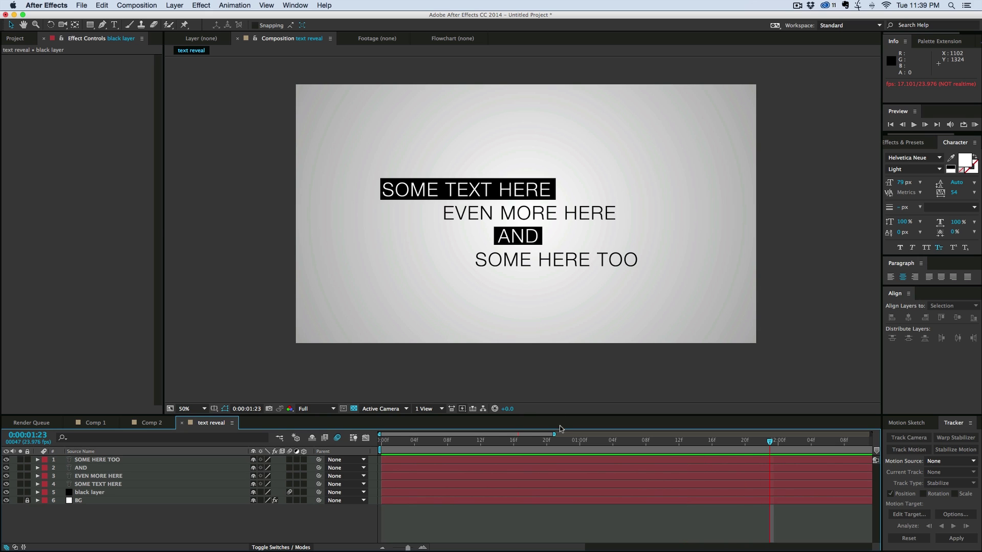
Show the full 0–7 s range and preview the reveal with composition motion blur toggled off and on
{"action": "left_click_drag", "start_coordinate": [554, 434], "coordinate": [880, 443]}
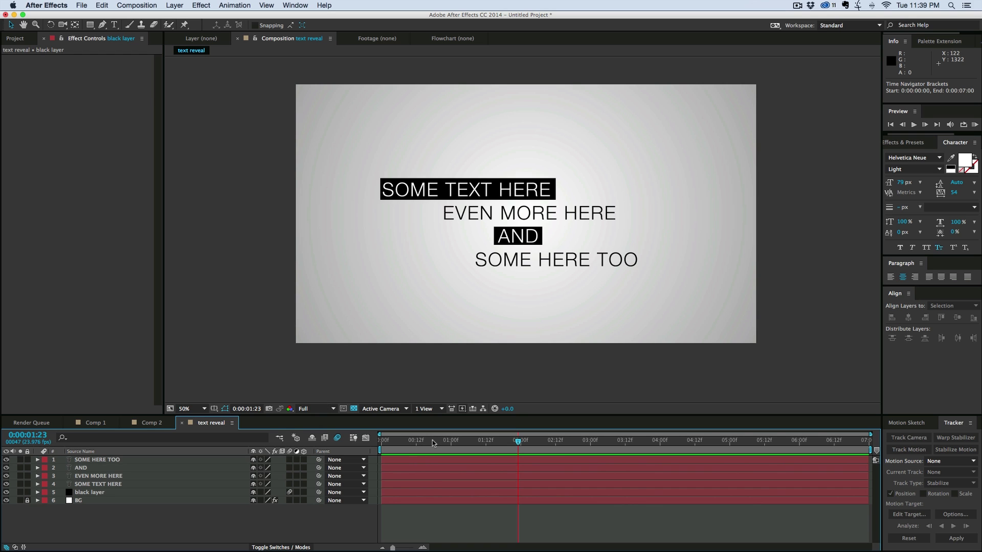
{"action": "key", "text": "Home"}
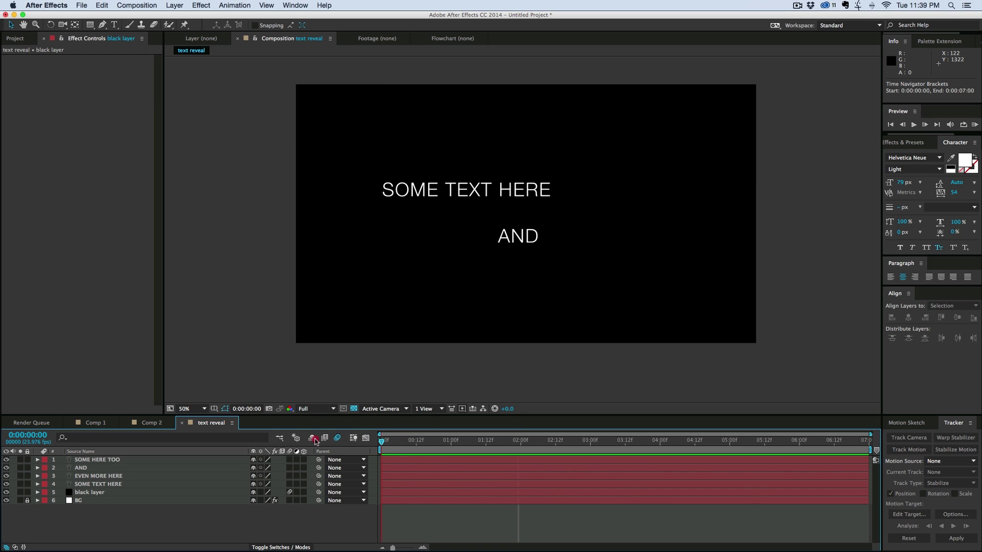
{"action": "left_click", "coordinate": [295, 438]}
{"action": "key", "text": "space"}
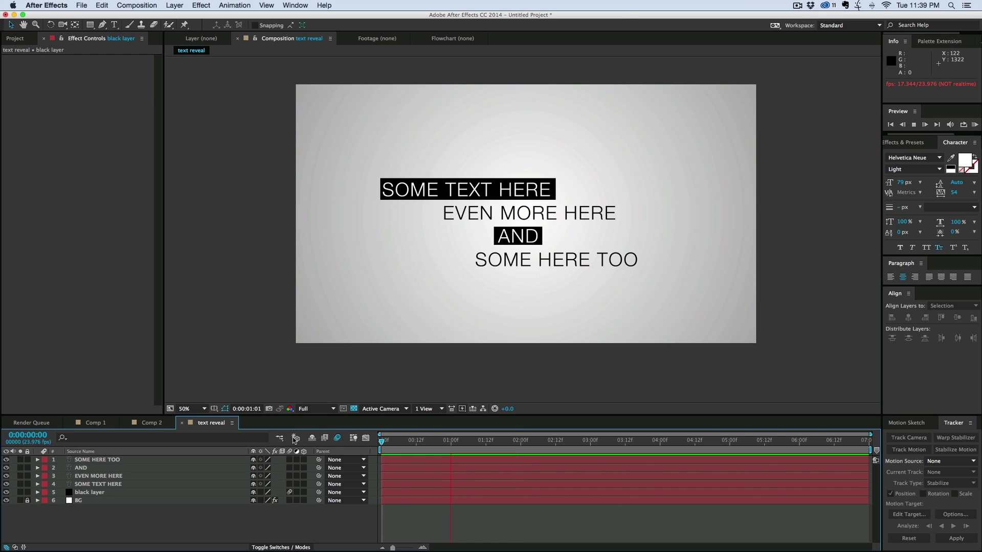
{"action": "left_click", "coordinate": [294, 438]}
{"action": "key", "text": "Home"}
{"action": "left_click", "coordinate": [312, 438]}
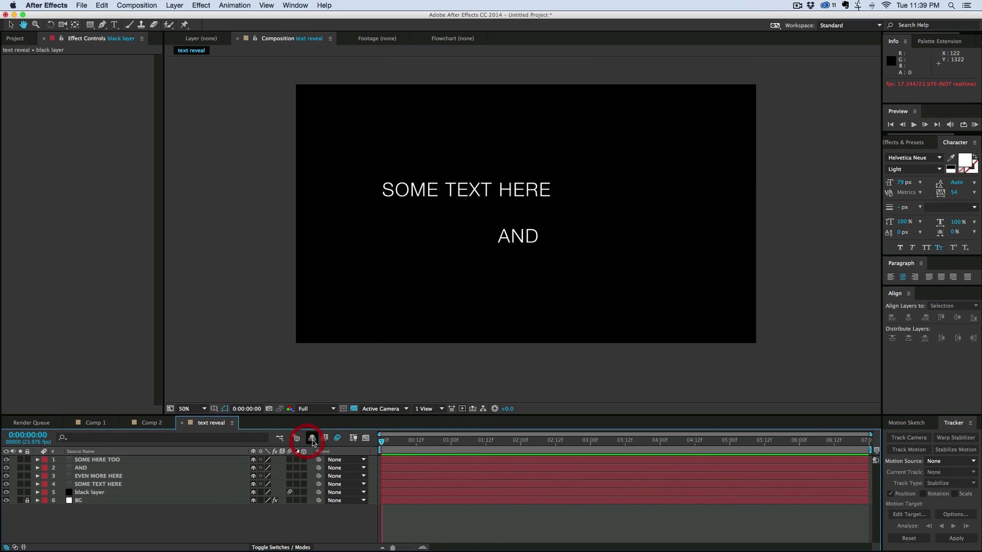
{"action": "key", "text": "space"}
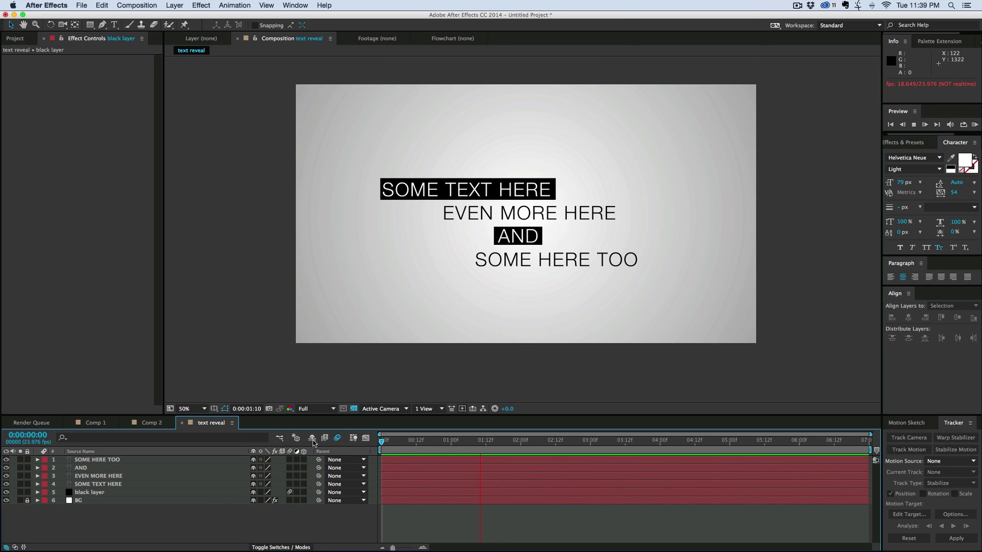